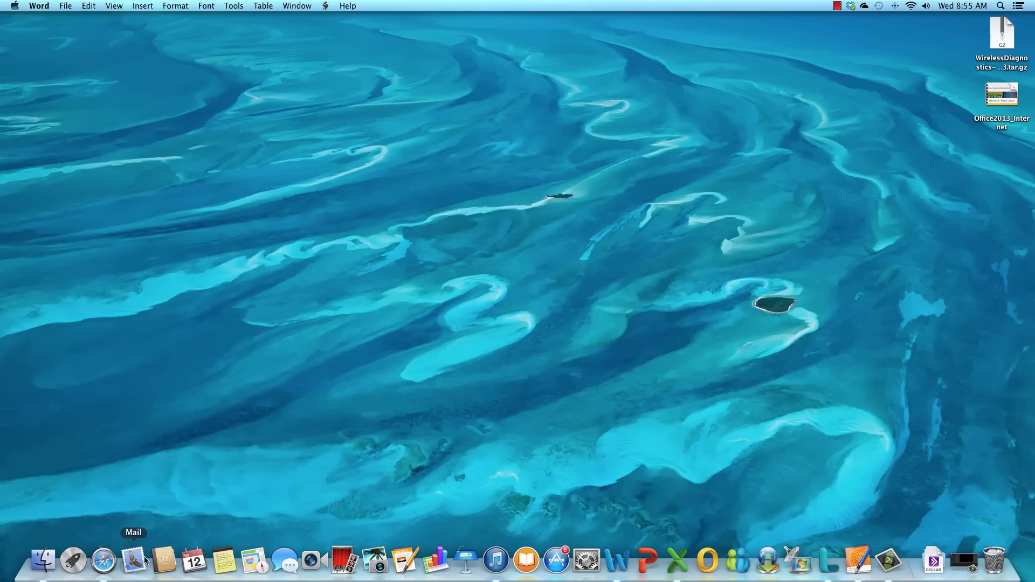
- Launch Safari, go to SkyDrive via 'sky', and sign in with the account e-mail and password
{"action": "left_click", "coordinate": [104, 565]}
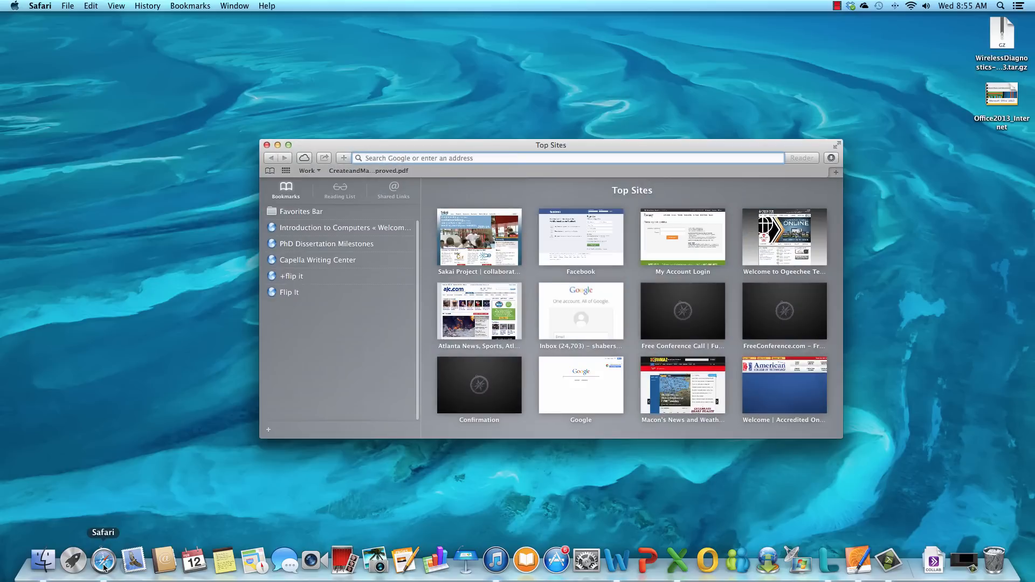
{"action": "type", "text": "skydrive.com"}
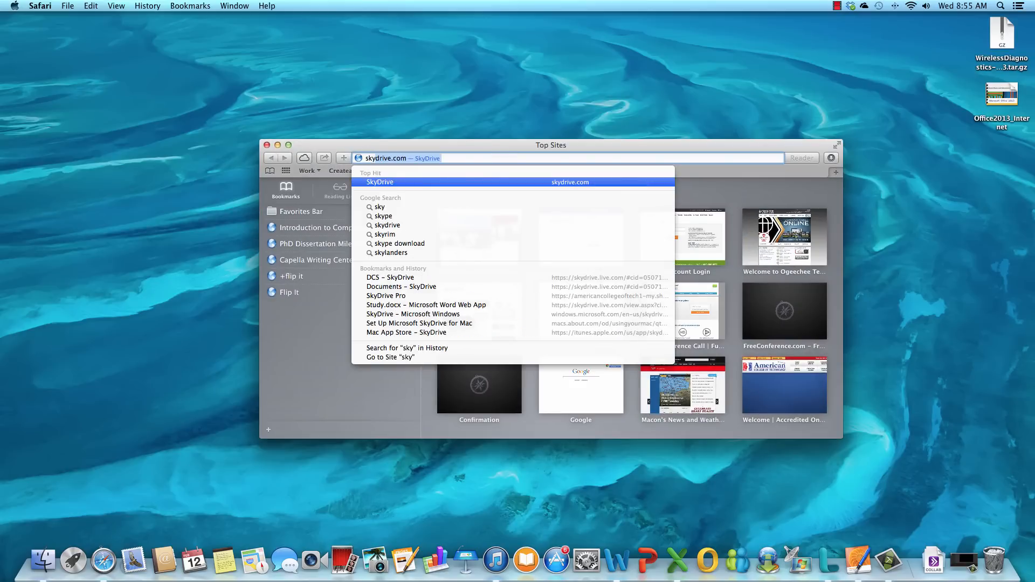
{"action": "key", "text": "Return"}
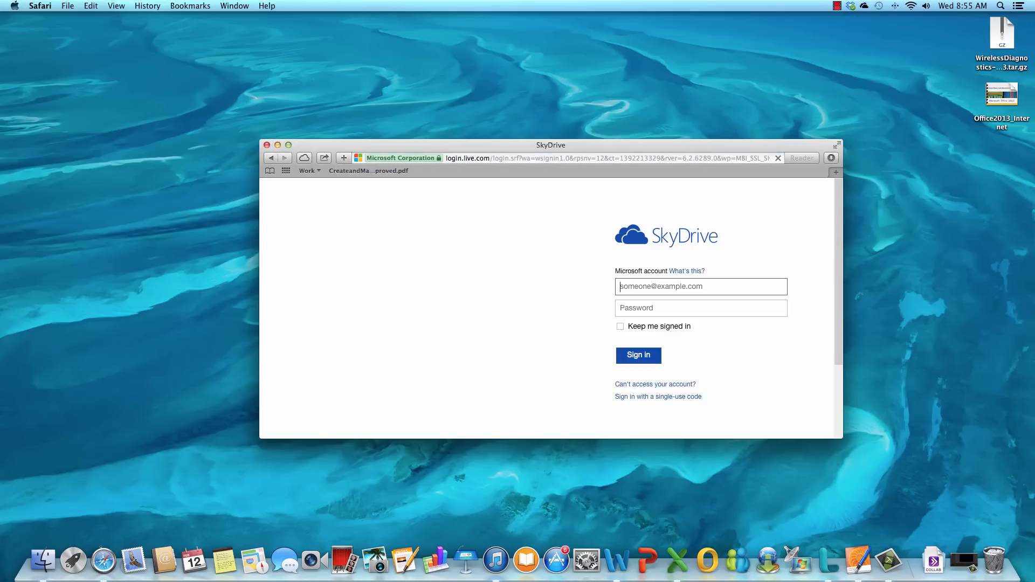
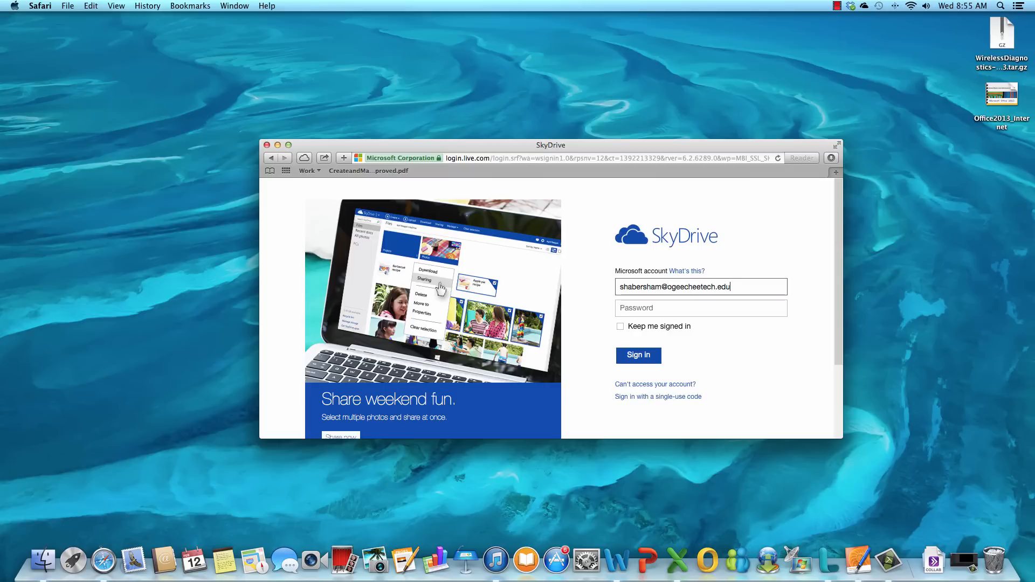
{"action": "key", "text": "Tab"}
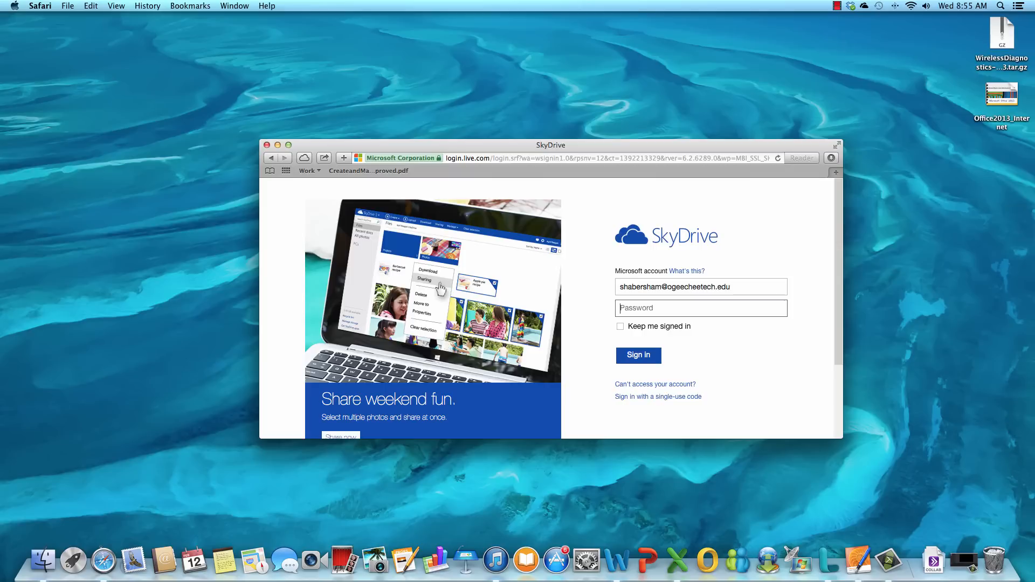
{"action": "type", "text": "••••••••••"}
{"action": "key", "text": "Return"}
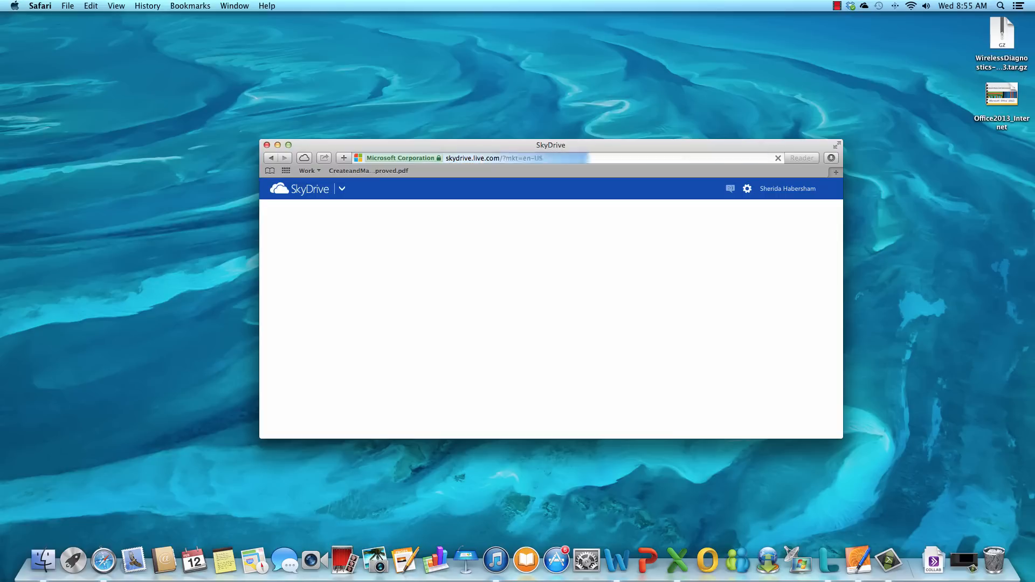
- Make the SkyDrive window full screen and create a new Word document from the Create menu
{"action": "scroll", "coordinate": [487, 253], "scroll_direction": "down", "scroll_amount": 1}
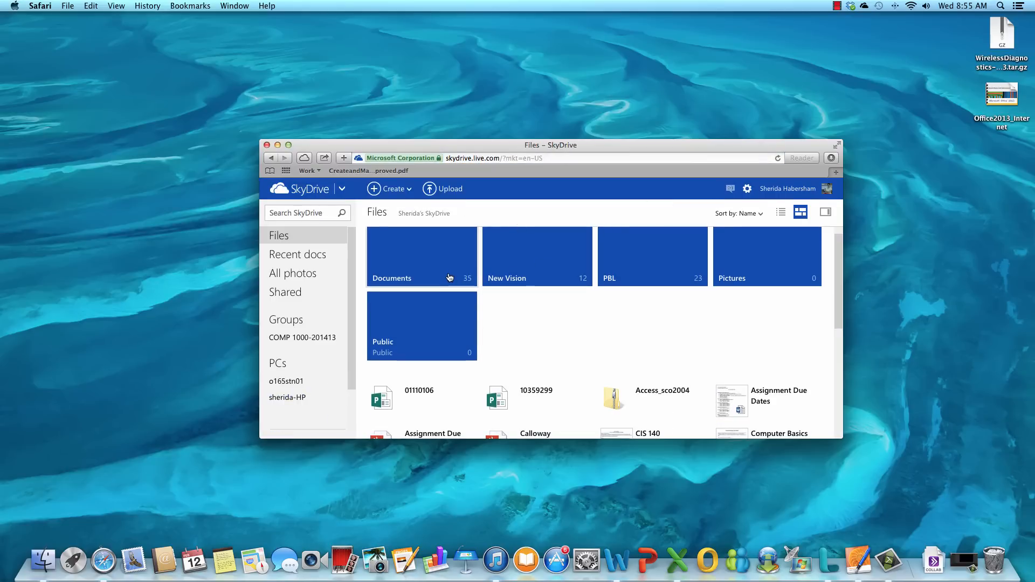
{"action": "left_click", "coordinate": [837, 145]}
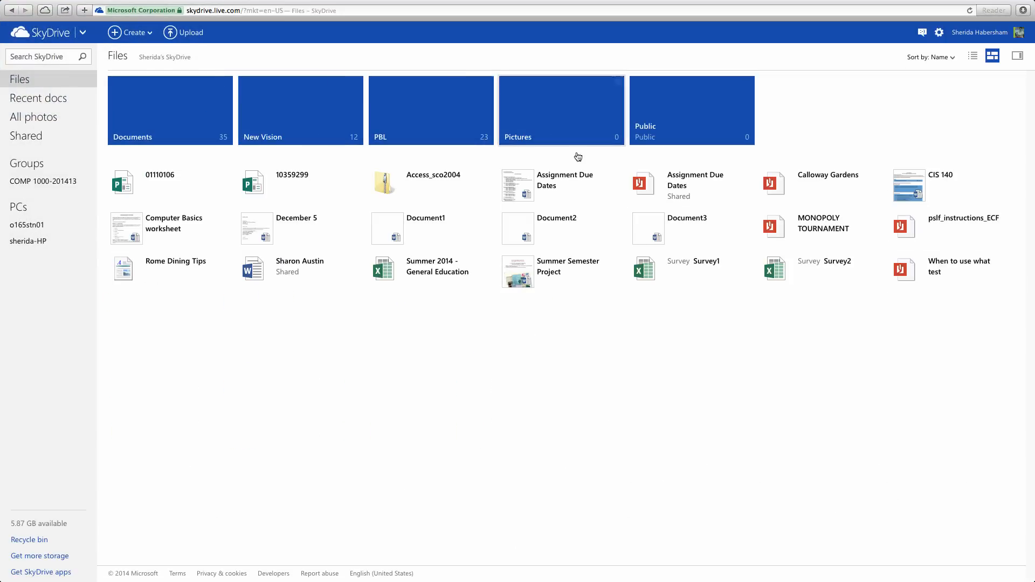
{"action": "left_click", "coordinate": [150, 33]}
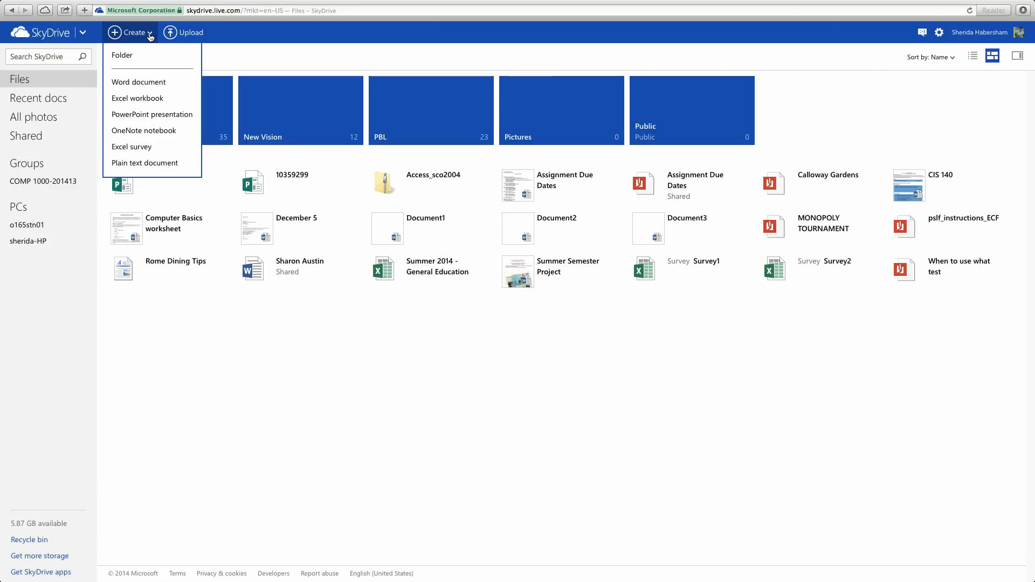
{"action": "left_click", "coordinate": [136, 86]}
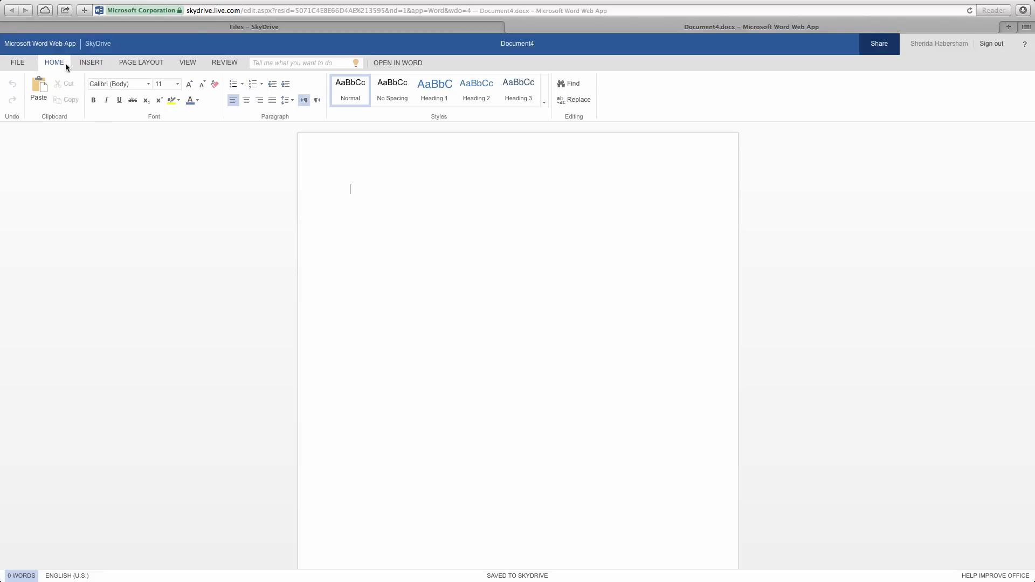
{"action": "left_click", "coordinate": [87, 63]}
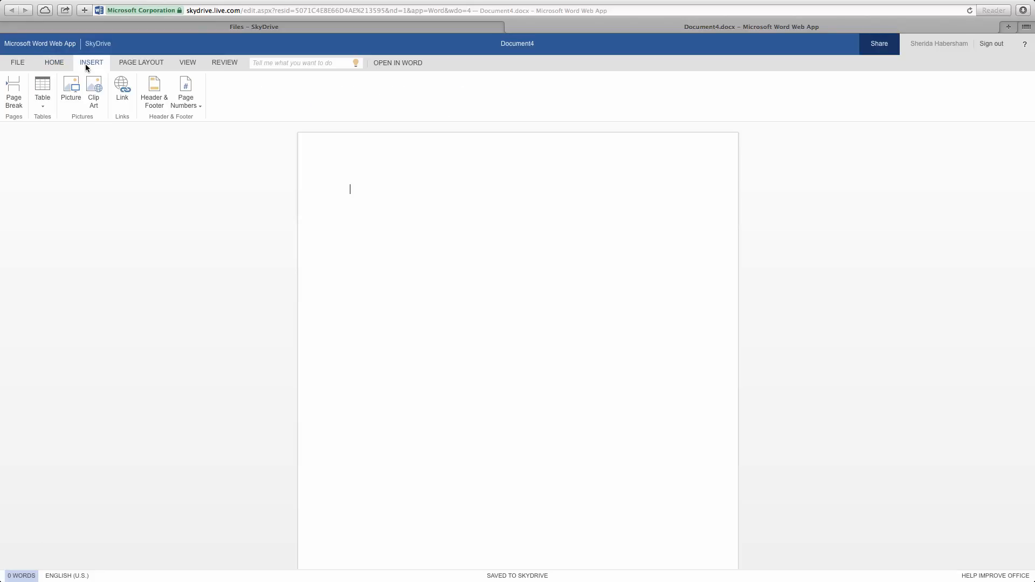
{"action": "left_click", "coordinate": [135, 62]}
{"action": "left_click", "coordinate": [189, 63]}
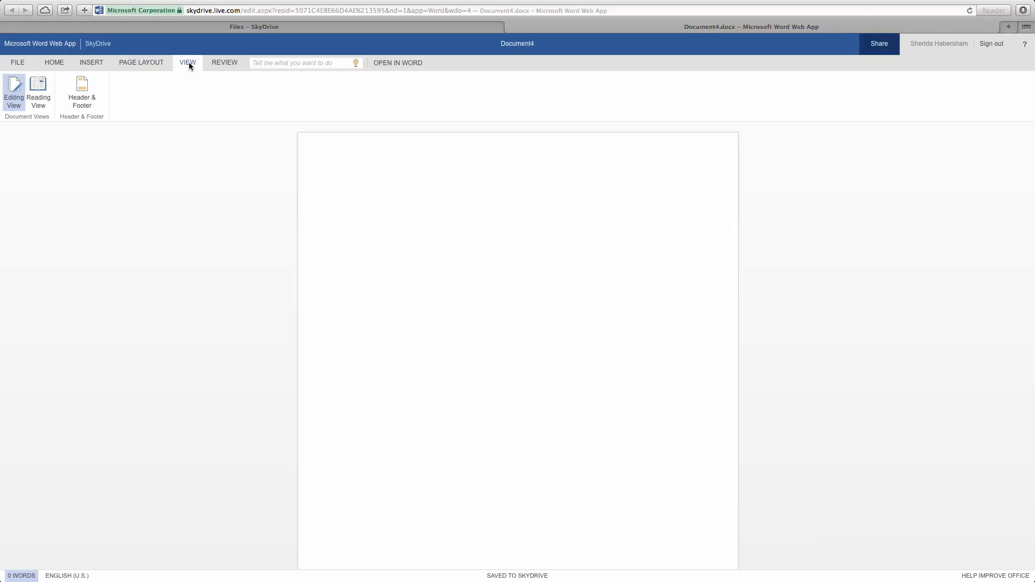
{"action": "left_click", "coordinate": [234, 62]}
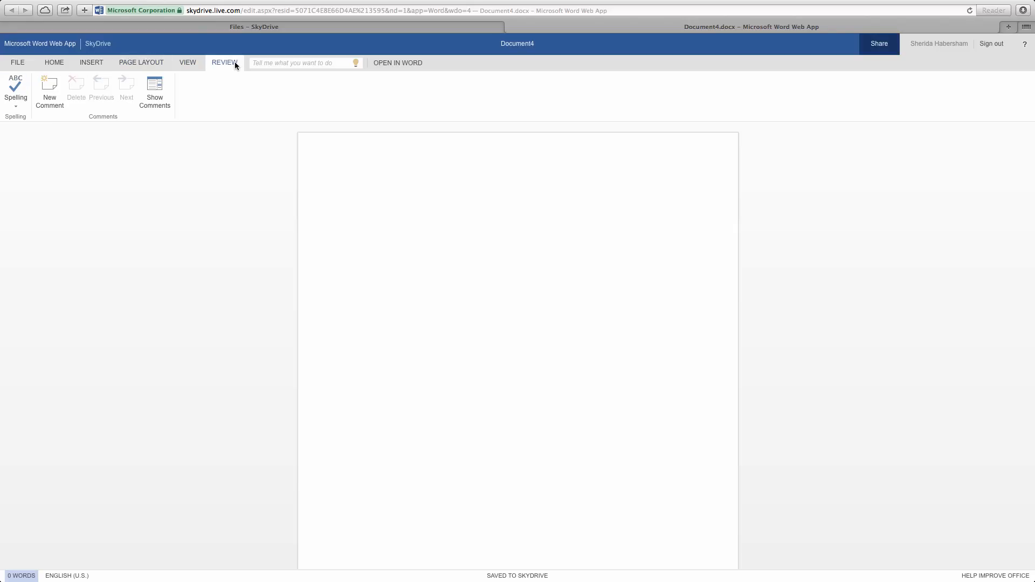
{"action": "left_click", "coordinate": [17, 63]}
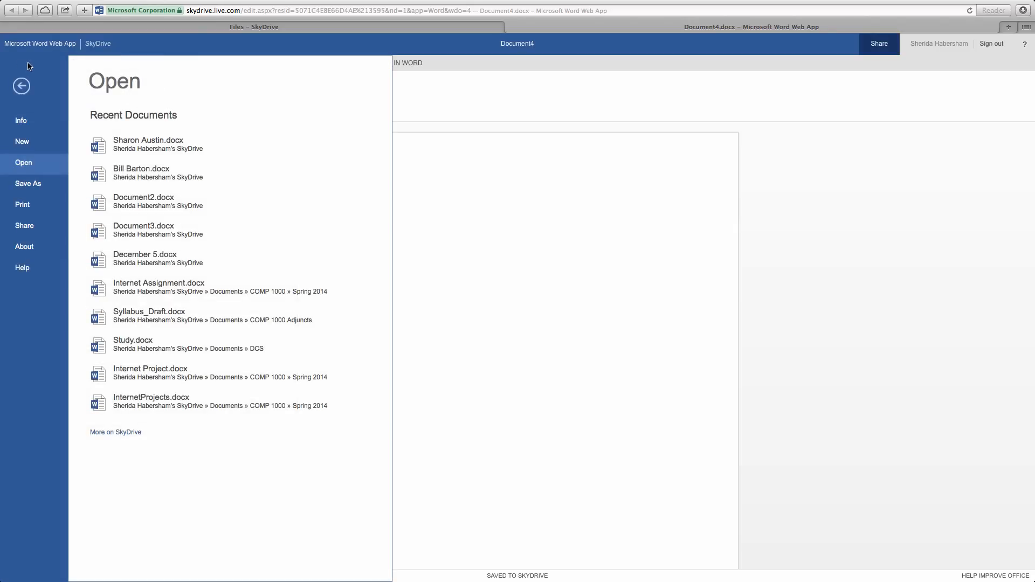
{"action": "left_click", "coordinate": [27, 92]}
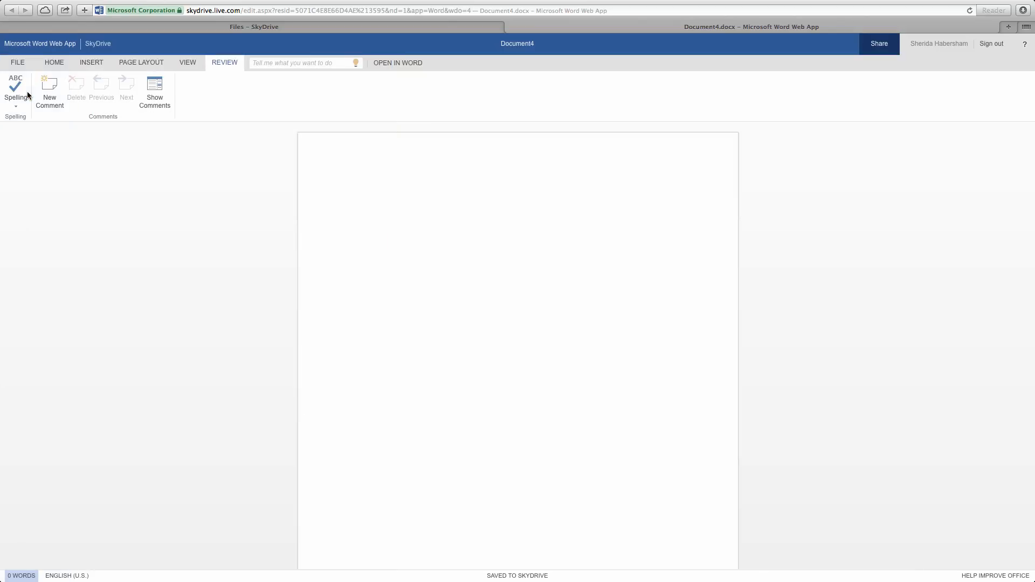
{"action": "left_click", "coordinate": [48, 66]}
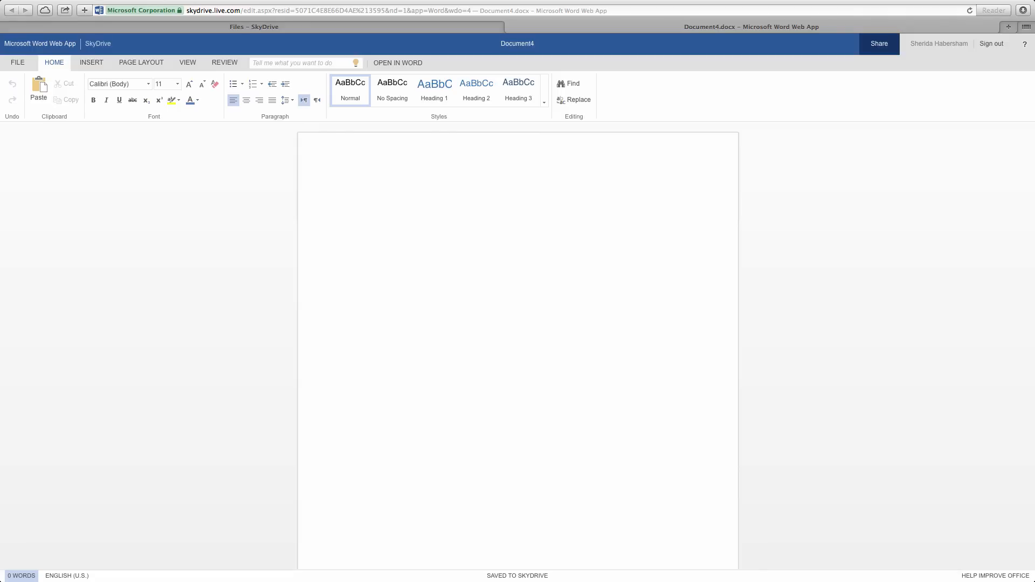
- Type 'Good Morning,' then 'It is a GREAT DAY to be alive. Be nice, Be professional and always Be courteous!'
{"action": "type", "text": "Good Morning,"}
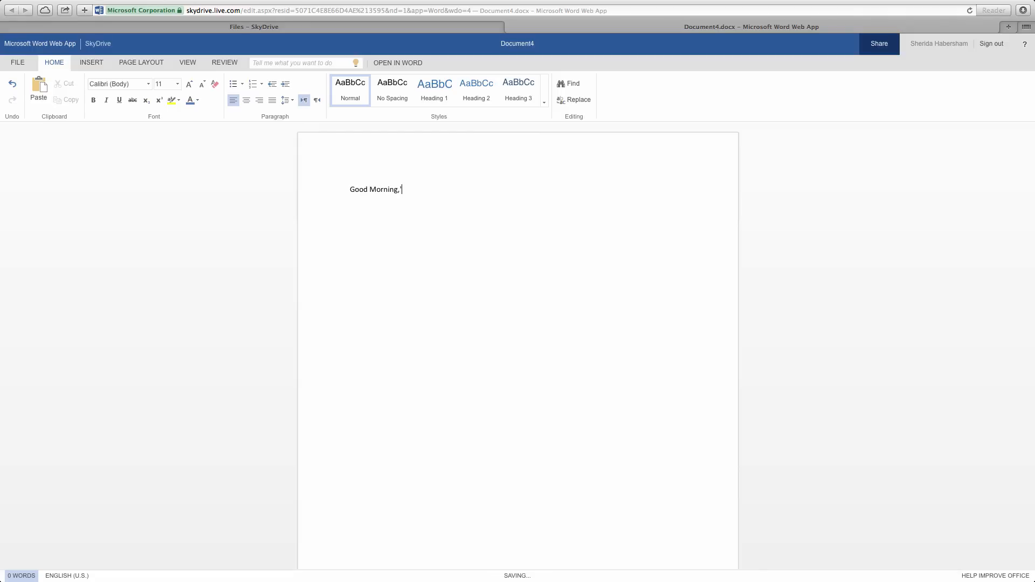
{"action": "key", "text": "Return"}
{"action": "type", "text": "It is a GREAT DAY to be alive. Be nice, Be profes"}
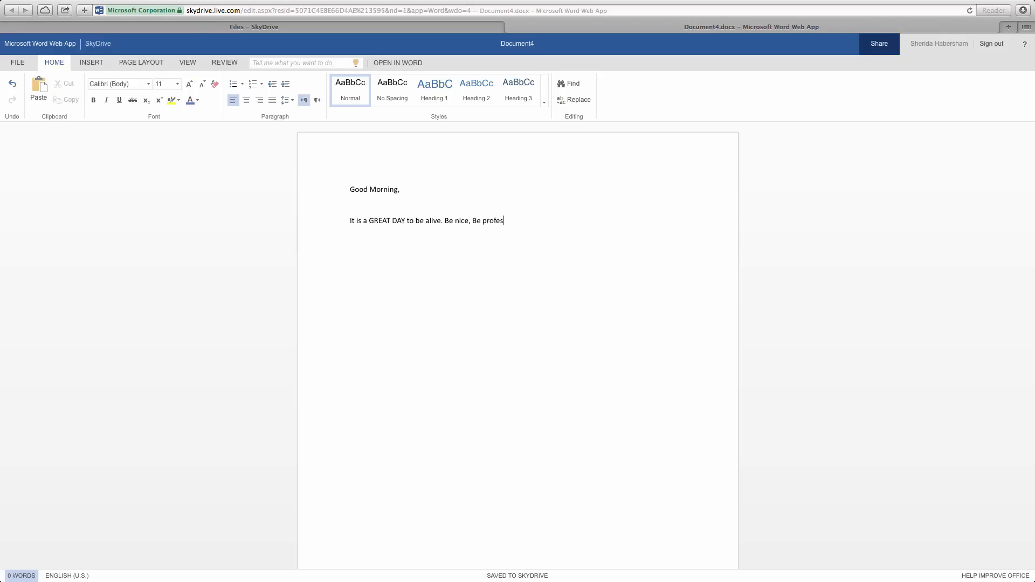
{"action": "type", "text": "sional and alwasy"}
{"action": "key", "text": "BackSpace"}
{"action": "key", "text": "BackSpace"}
{"action": "type", "text": "ys Be"}
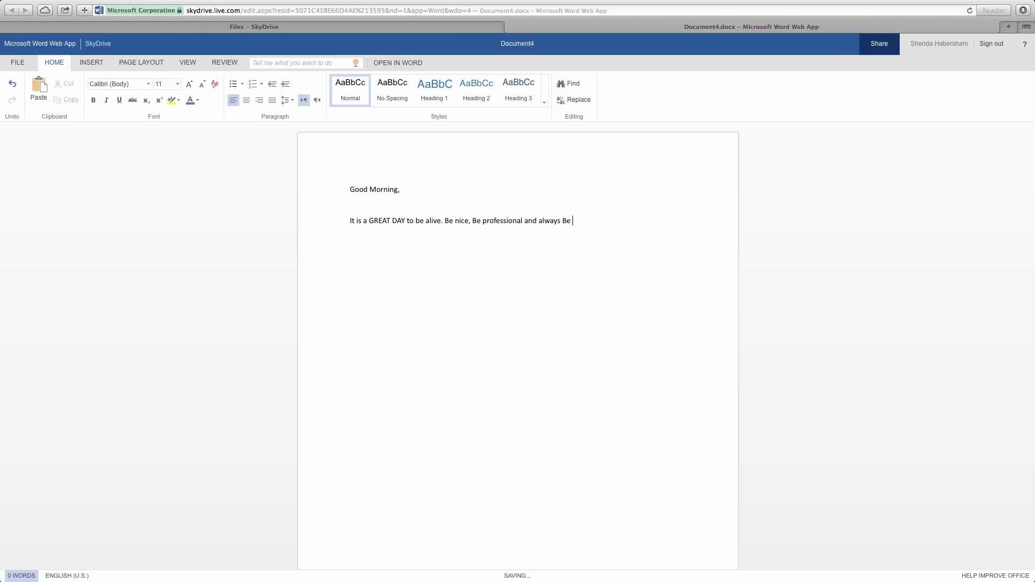
{"action": "type", "text": " courteous!"}
{"action": "key", "text": "Return"}
{"action": "key", "text": "Return"}
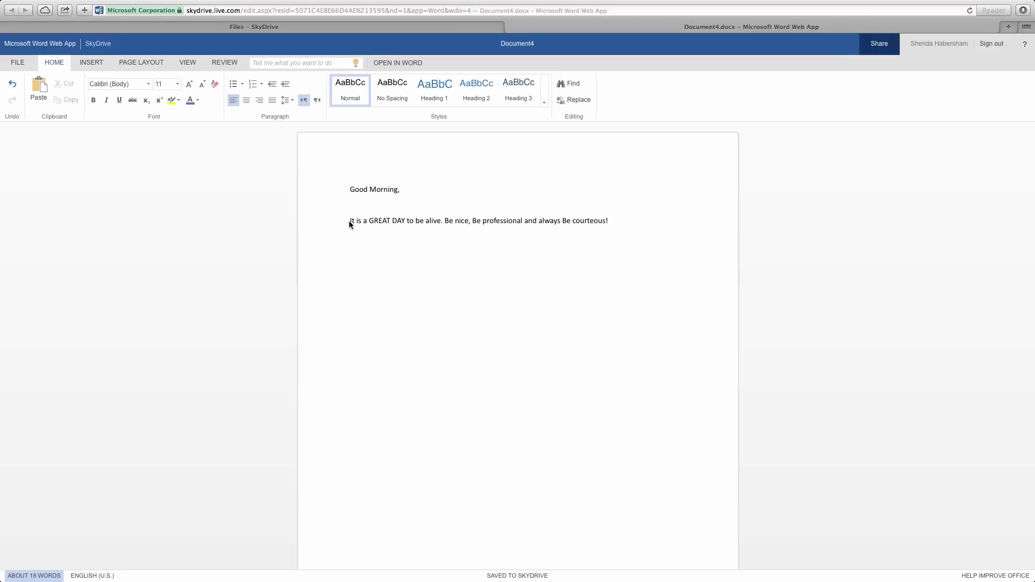
- Set the GREAT DAY sentence to Times New Roman, size 18
{"action": "left_click_drag", "start_coordinate": [348, 221], "coordinate": [613, 214]}
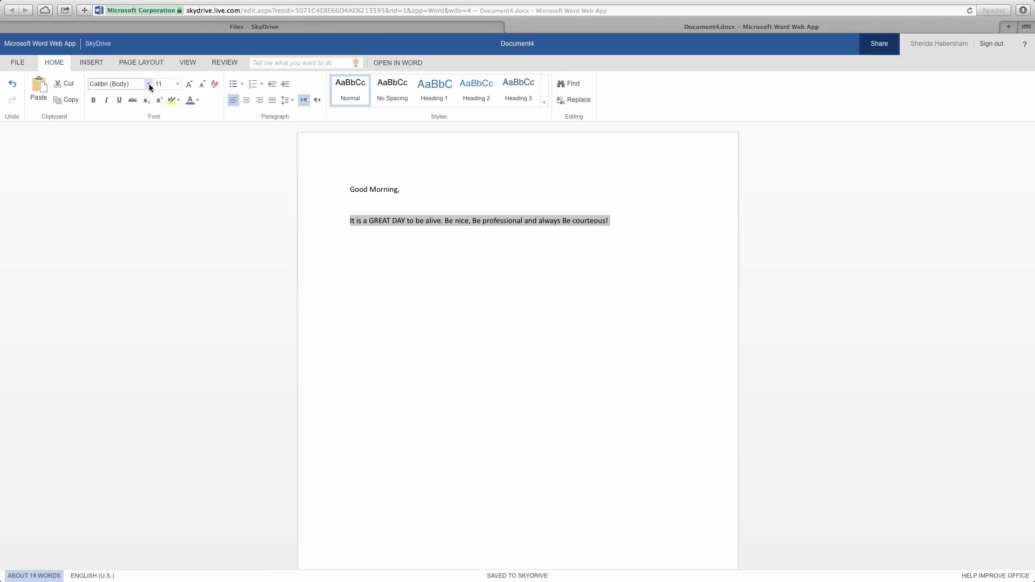
{"action": "left_click", "coordinate": [149, 85]}
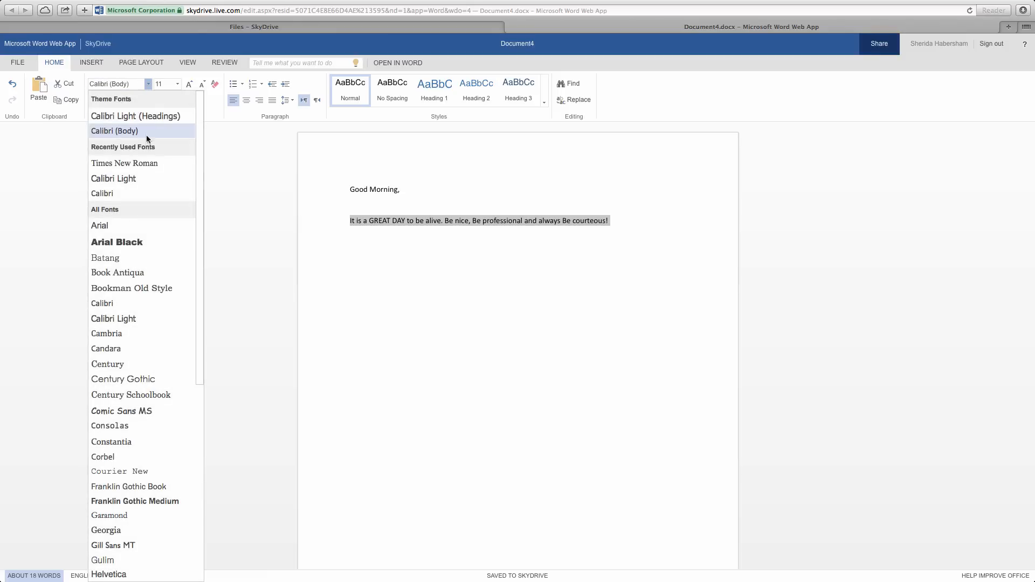
{"action": "left_click", "coordinate": [146, 164]}
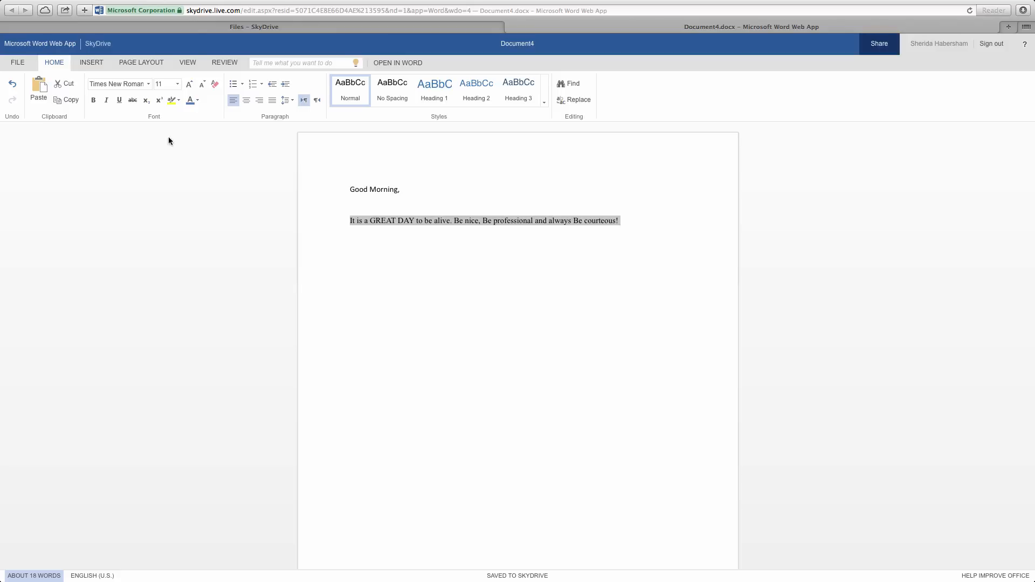
{"action": "left_click", "coordinate": [178, 85]}
{"action": "left_click", "coordinate": [161, 184]}
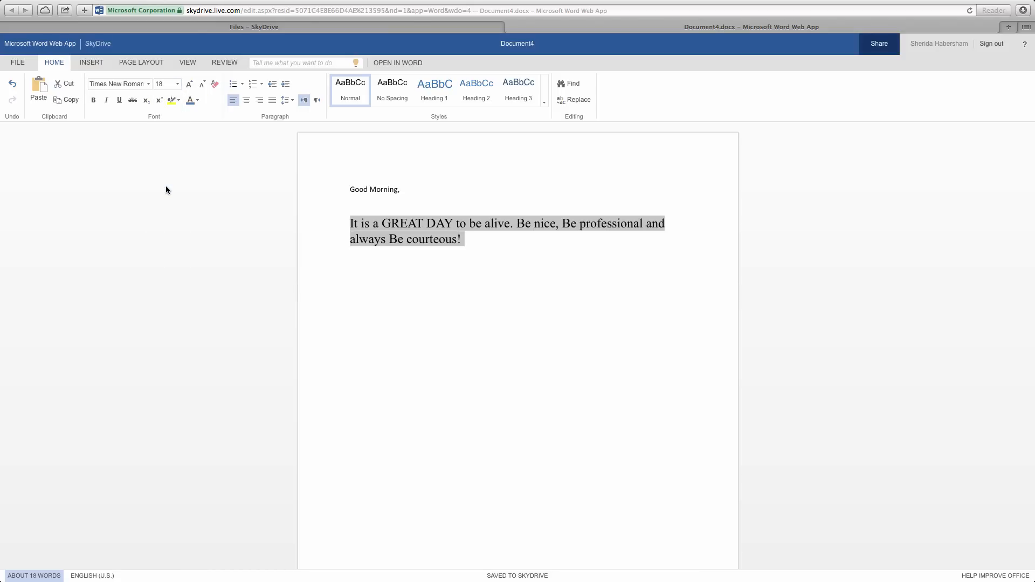
- Select the whole 'Good Morning,' greeting line, dismissing the reminder notification
{"action": "left_click", "coordinate": [377, 201]}
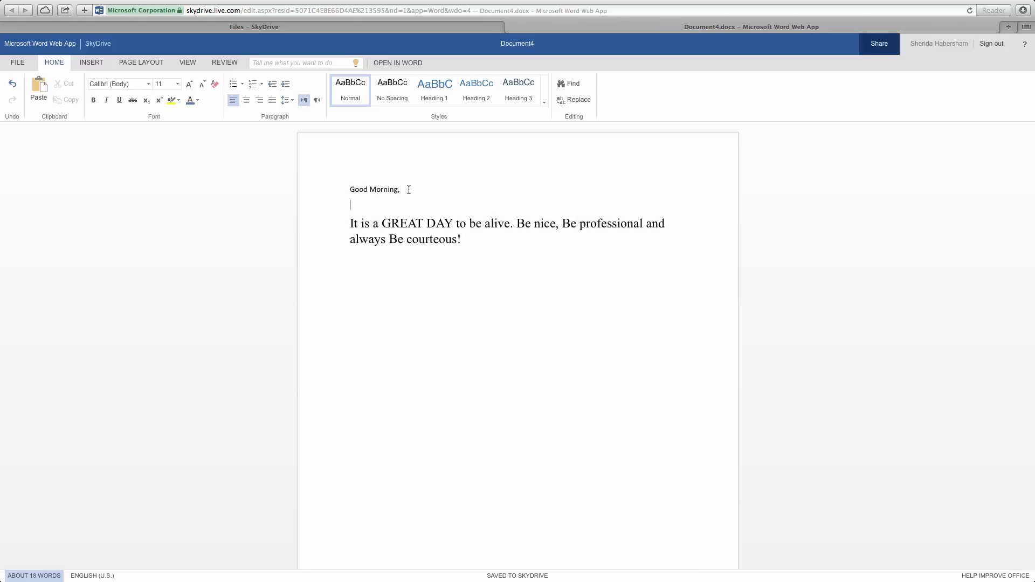
{"action": "left_click_drag", "start_coordinate": [409, 191], "coordinate": [349, 191]}
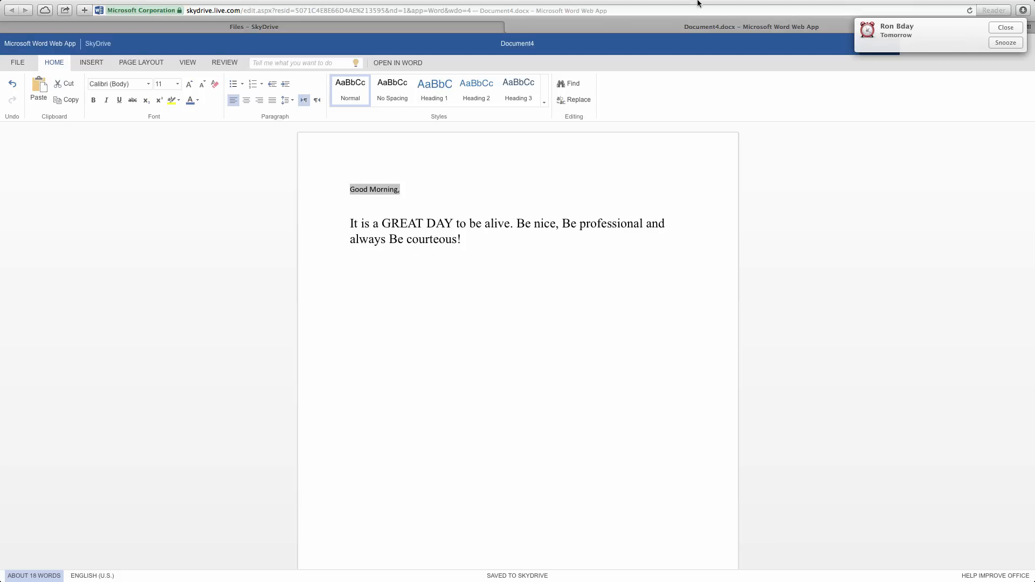
{"action": "left_click", "coordinate": [1003, 27]}
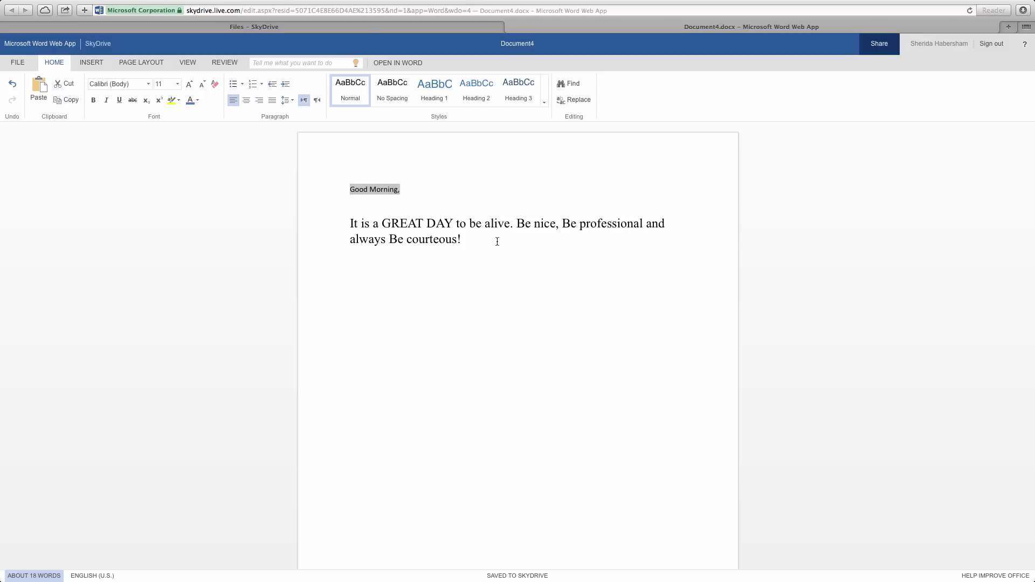
{"action": "left_click", "coordinate": [407, 208]}
{"action": "left_click", "coordinate": [339, 190]}
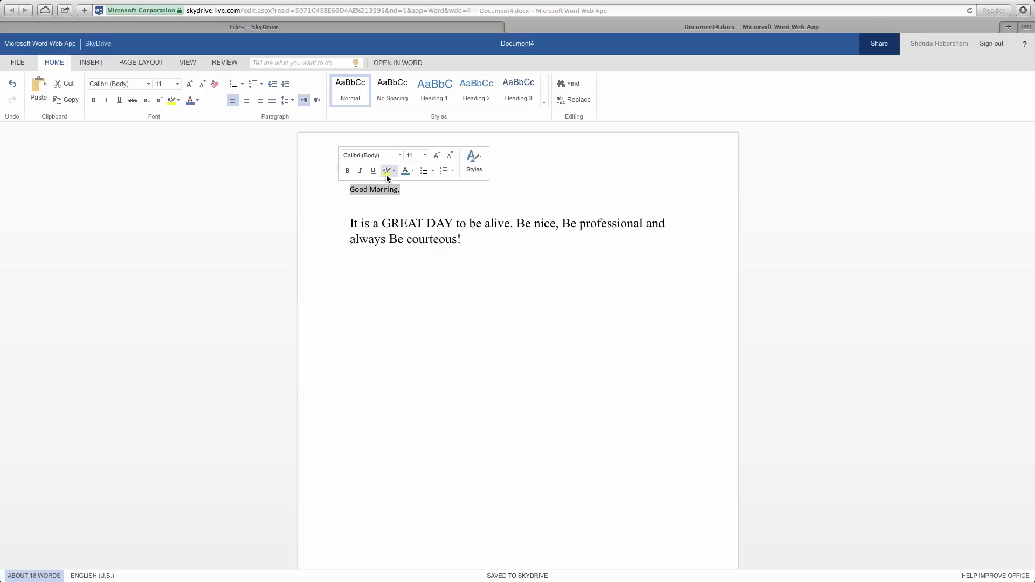
- Make the greeting bold, italic, underlined, red and 14 point
{"action": "left_click", "coordinate": [346, 170]}
{"action": "left_click", "coordinate": [359, 171]}
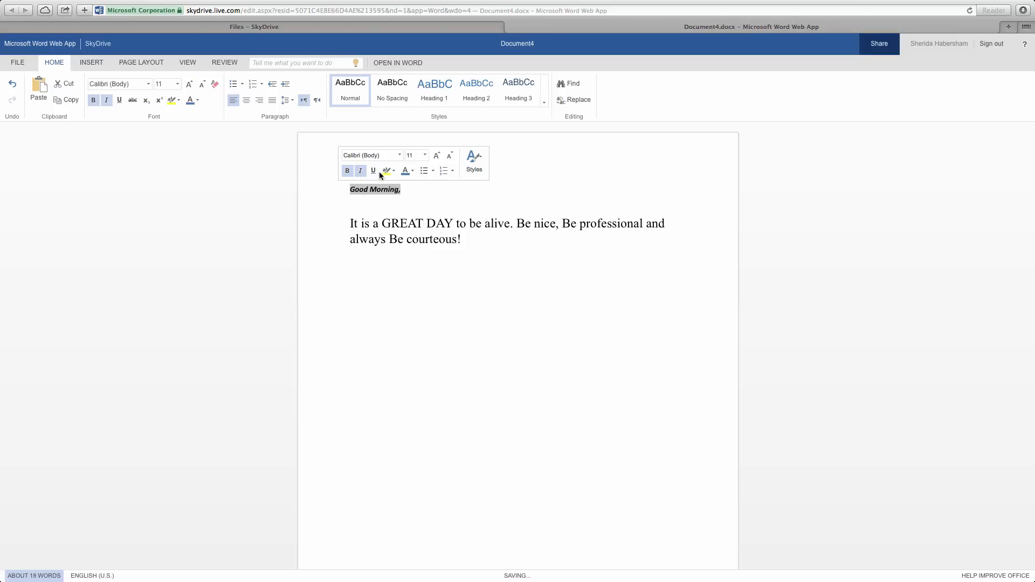
{"action": "left_click", "coordinate": [373, 170]}
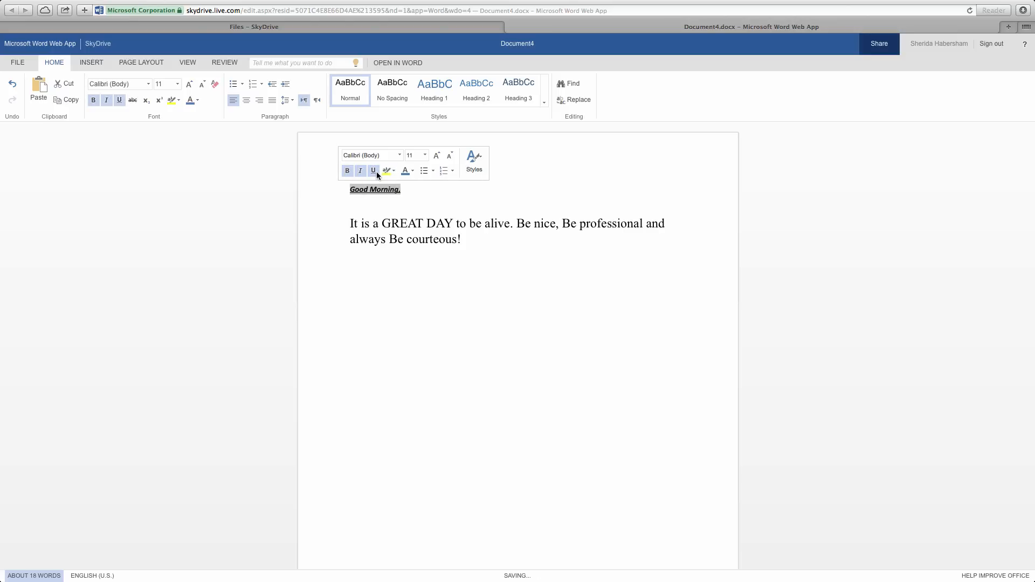
{"action": "left_click", "coordinate": [414, 173]}
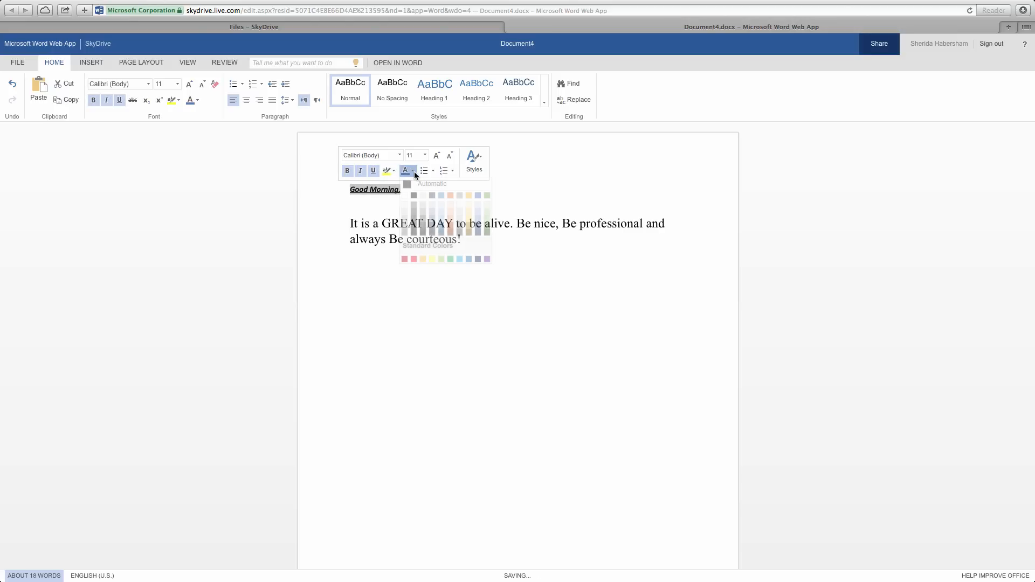
{"action": "left_click", "coordinate": [412, 260]}
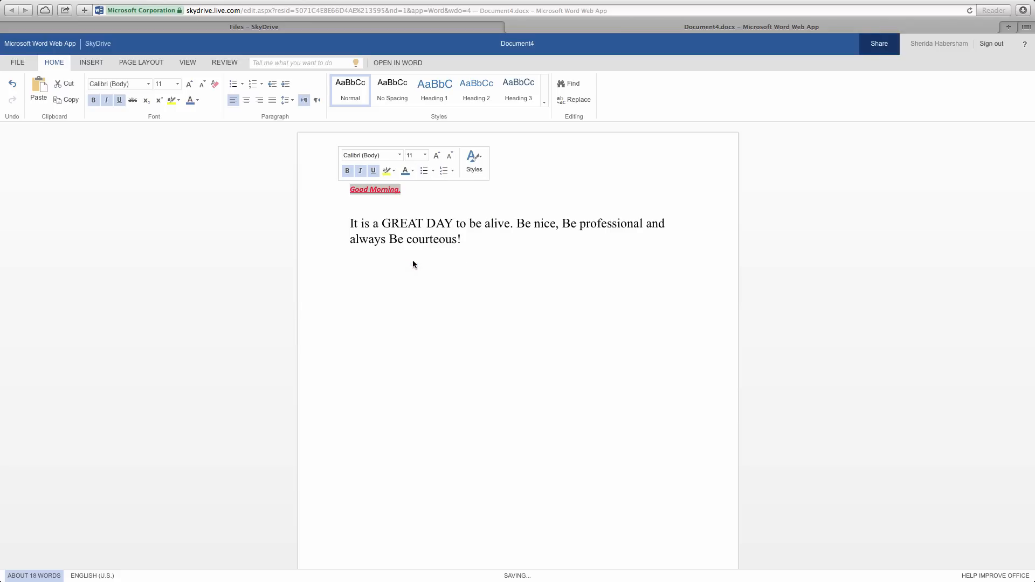
{"action": "left_click", "coordinate": [425, 155]}
{"action": "left_click", "coordinate": [412, 230]}
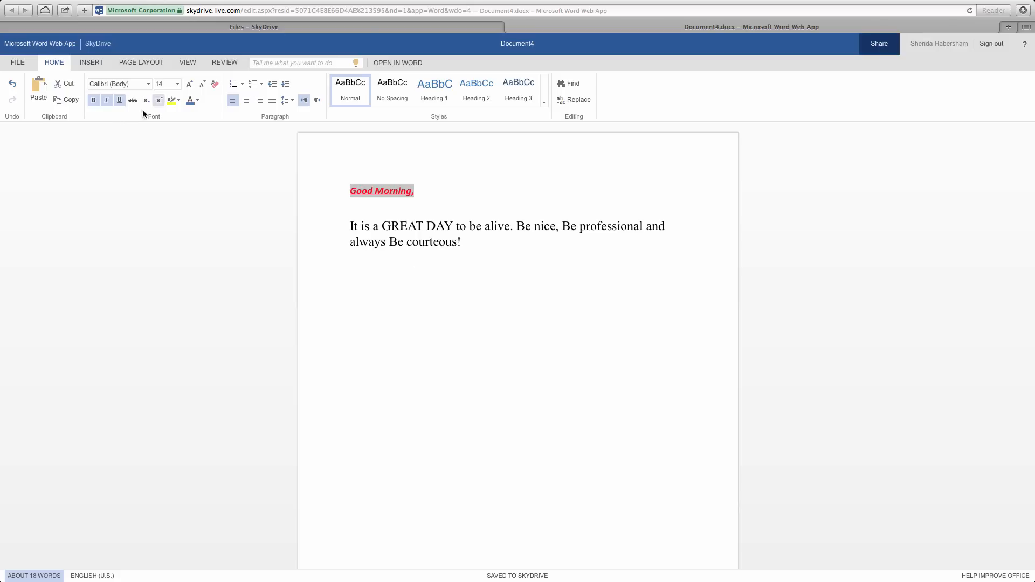
- Grow the greeting to 16 pt, shrink it back to 14, then clear all its formatting
{"action": "left_click", "coordinate": [192, 86]}
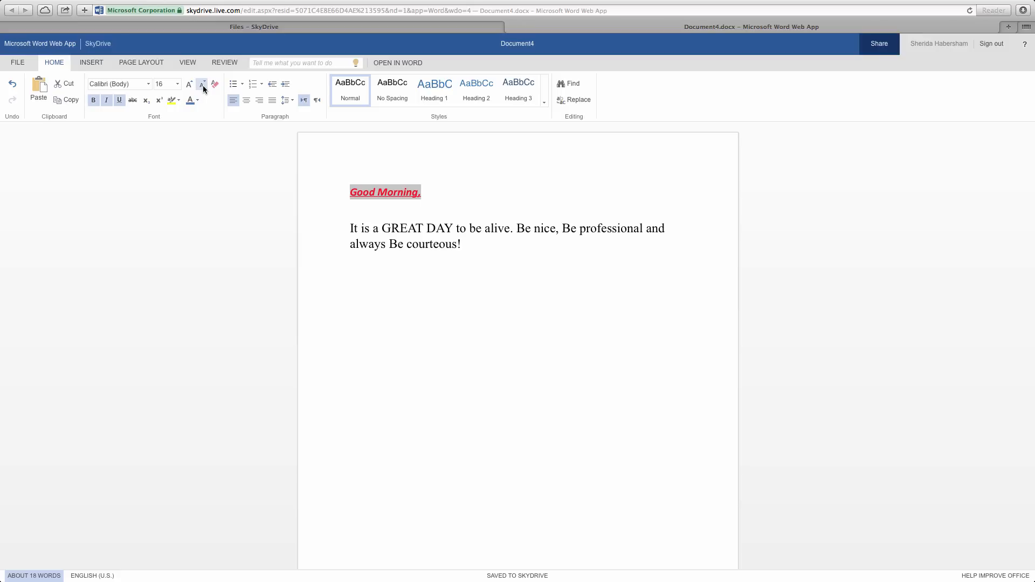
{"action": "left_click", "coordinate": [203, 85]}
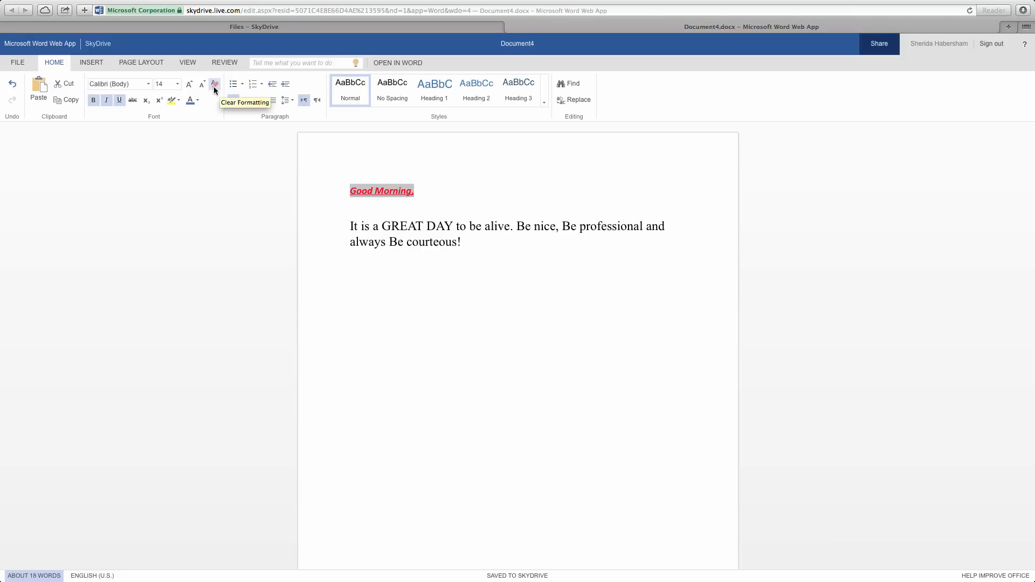
{"action": "left_click", "coordinate": [213, 85]}
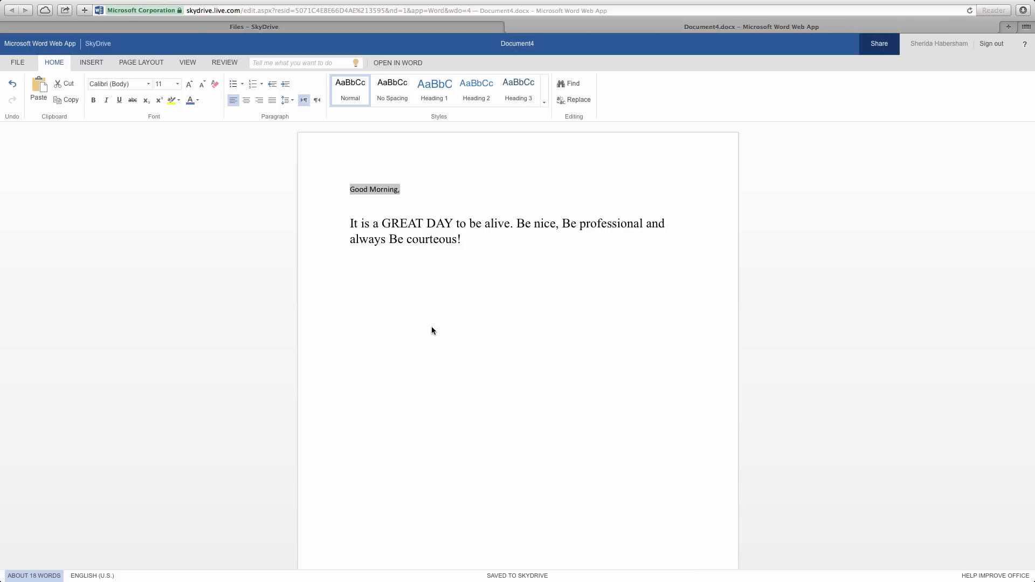
- Share the document with the suggested contact, adding the note 'This is my assignment'
{"action": "left_click", "coordinate": [879, 47]}
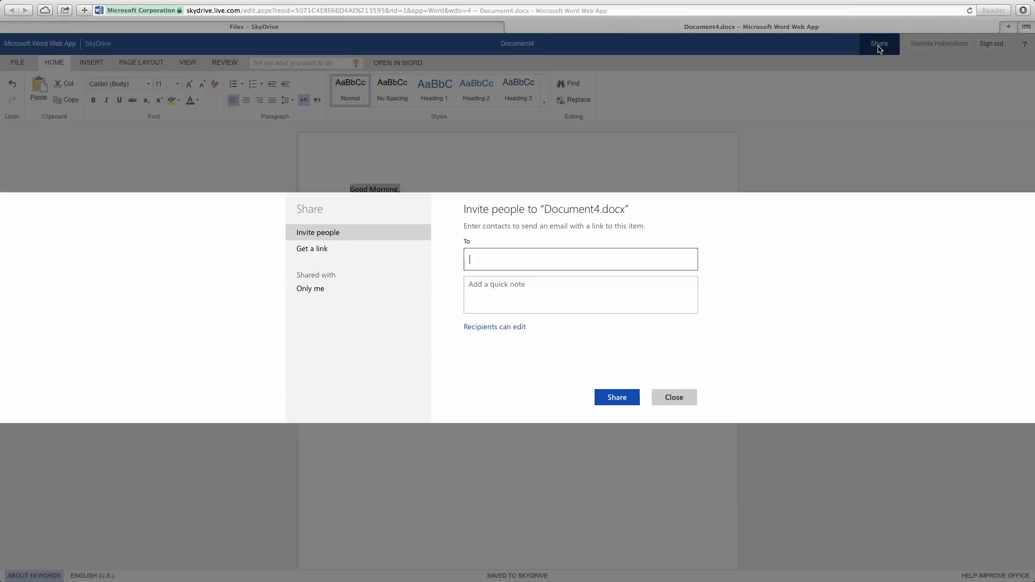
{"action": "type", "text": "sha"}
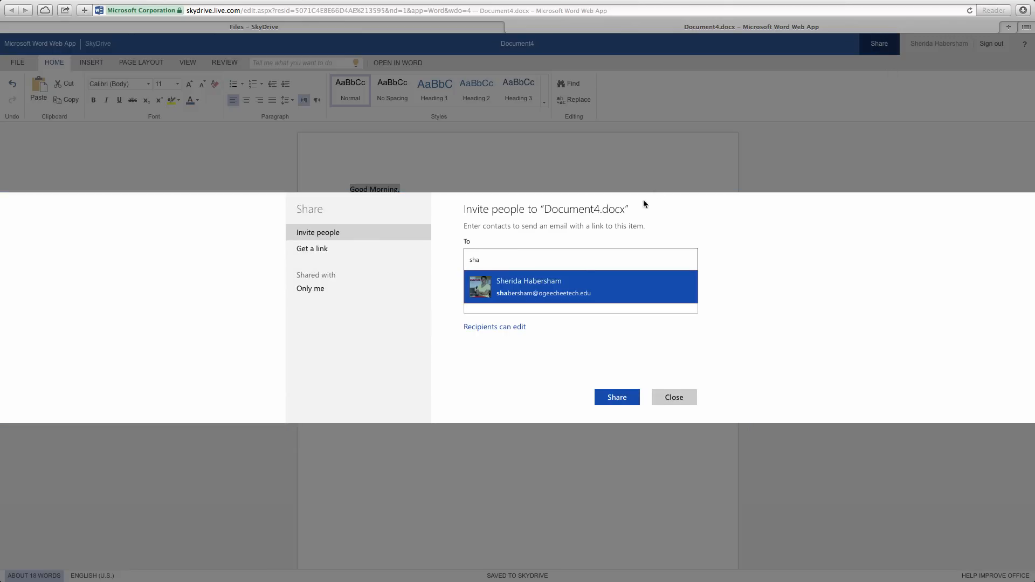
{"action": "left_click", "coordinate": [548, 288]}
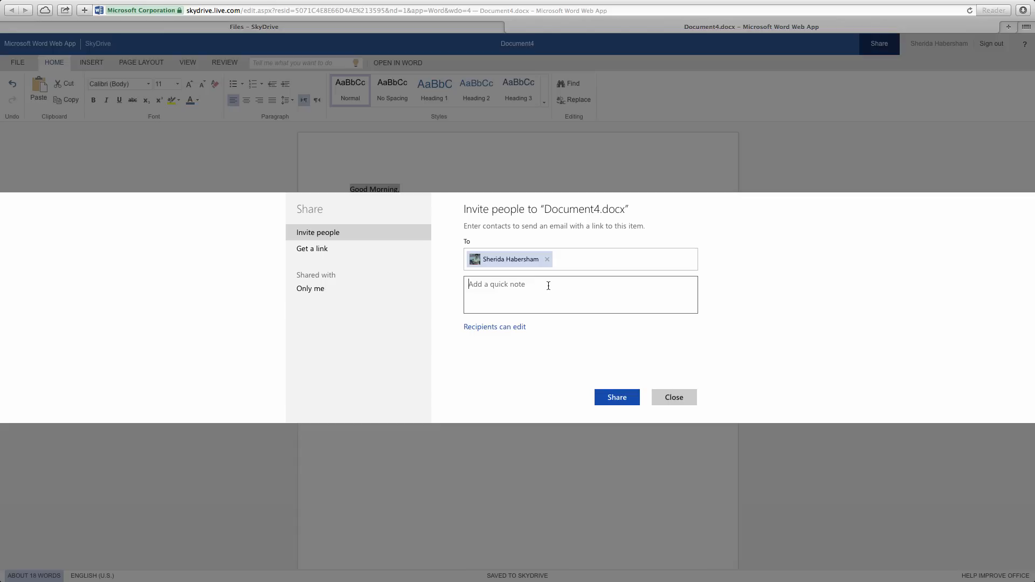
{"action": "type", "text": "This is my assignment"}
- Limit recipients to view only, send the invitation, and switch to Get a link
{"action": "left_click", "coordinate": [522, 327]}
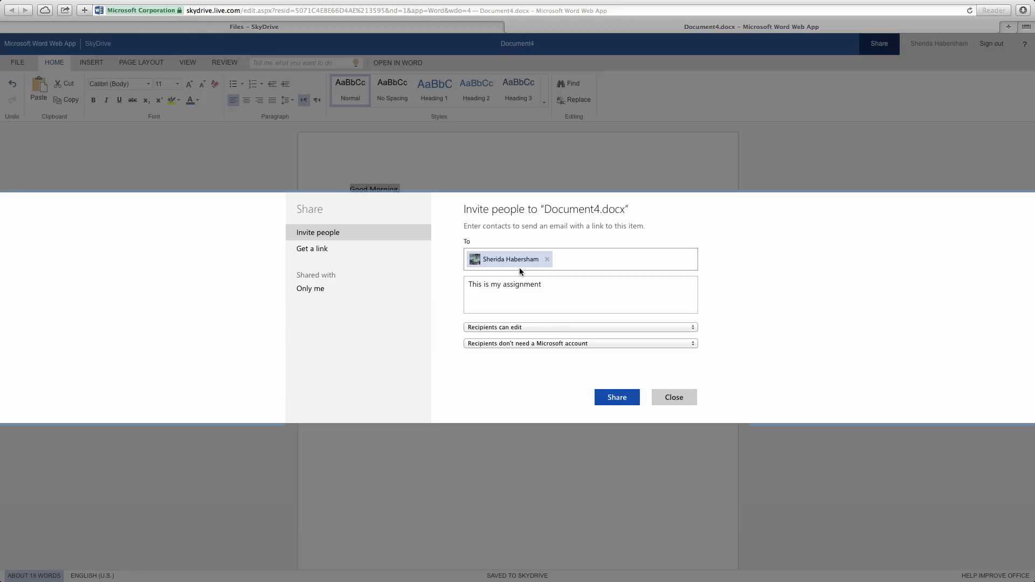
{"action": "left_click", "coordinate": [539, 328]}
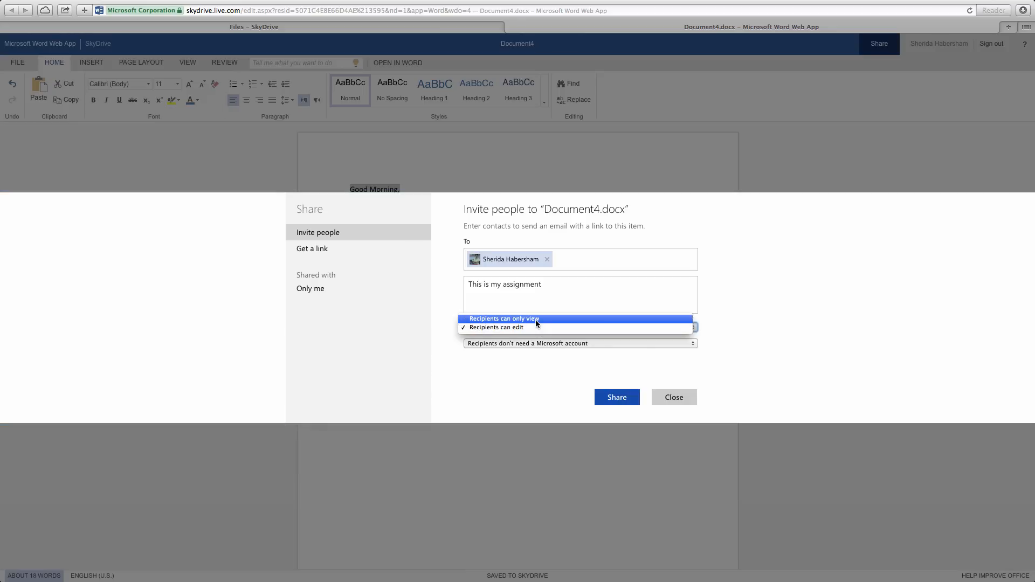
{"action": "left_click", "coordinate": [536, 320]}
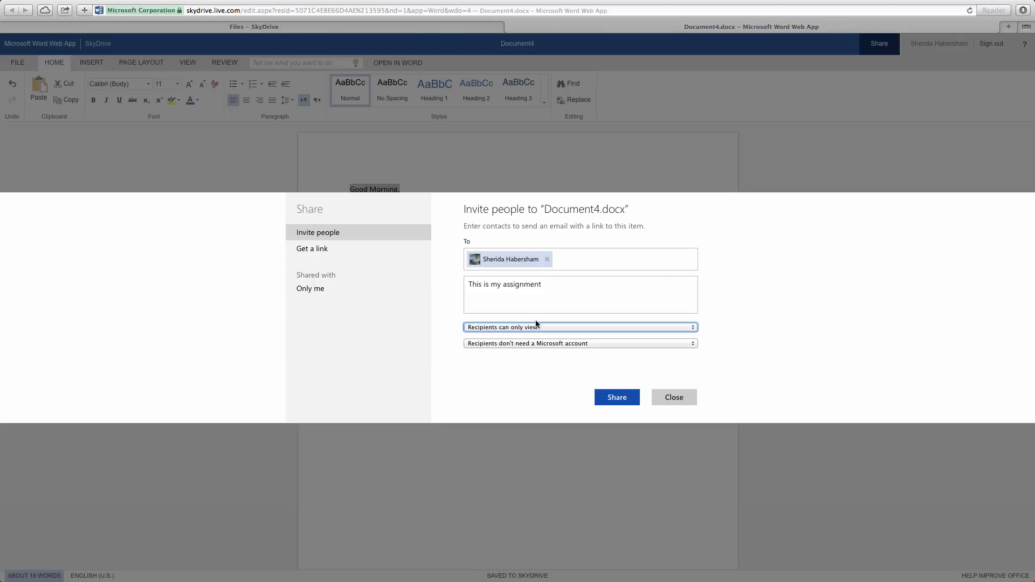
{"action": "left_click", "coordinate": [616, 402]}
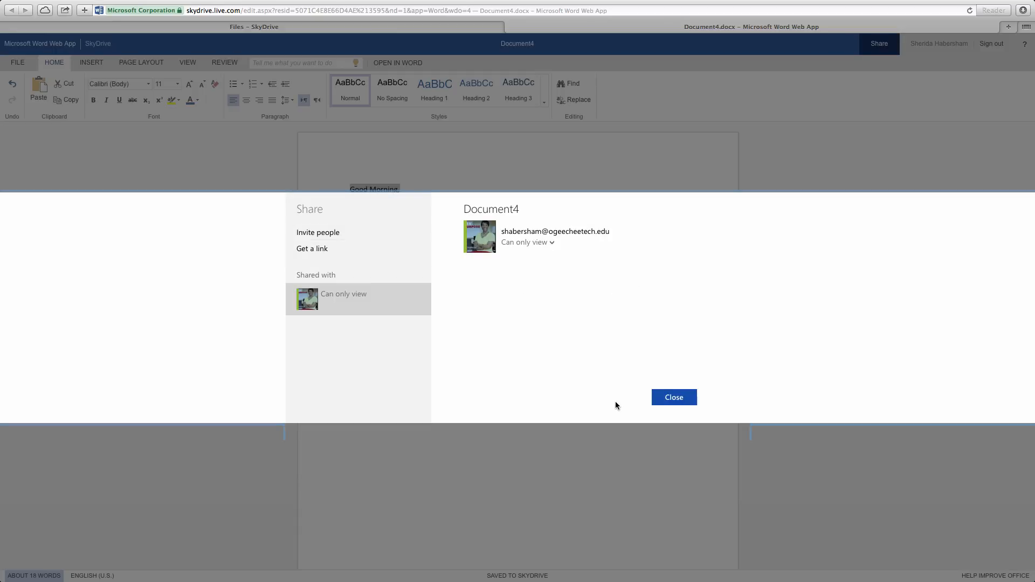
{"action": "mouse_move", "coordinate": [484, 245]}
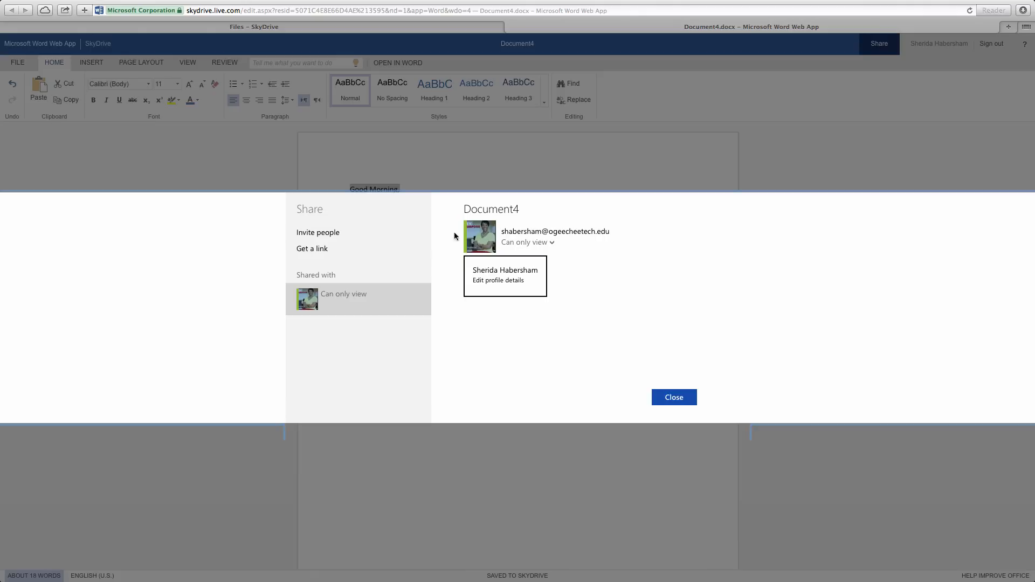
{"action": "left_click", "coordinate": [327, 252]}
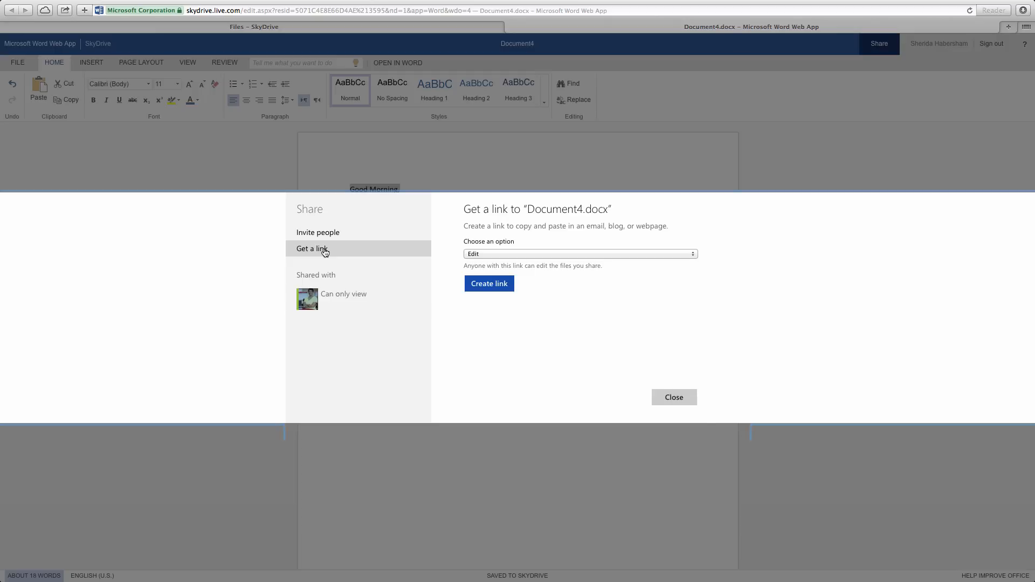
- Create an edit link, shorten it, then remove that edit link
{"action": "left_click", "coordinate": [501, 284]}
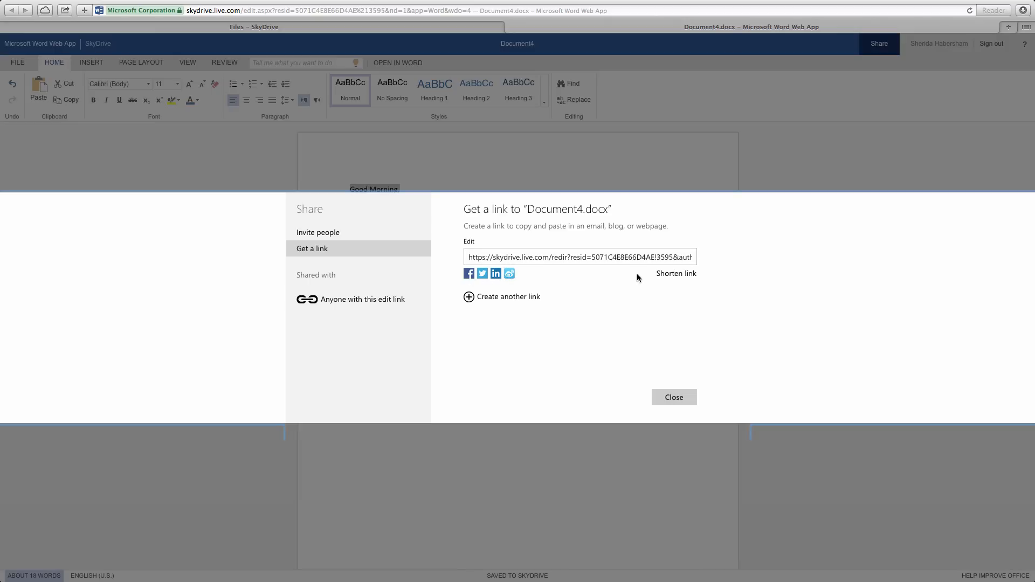
{"action": "left_click", "coordinate": [682, 276]}
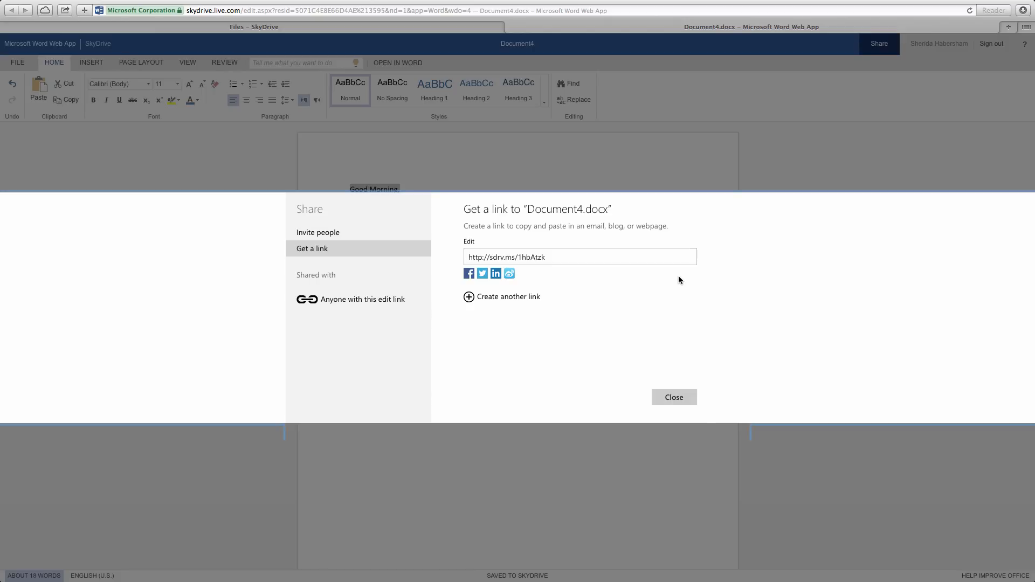
{"action": "left_click", "coordinate": [375, 309]}
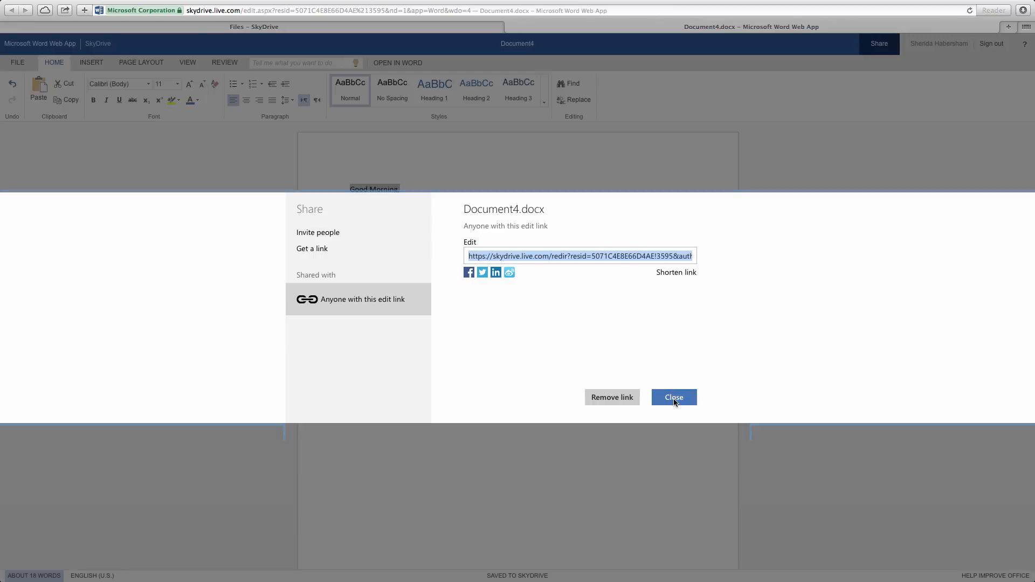
{"action": "left_click", "coordinate": [630, 399]}
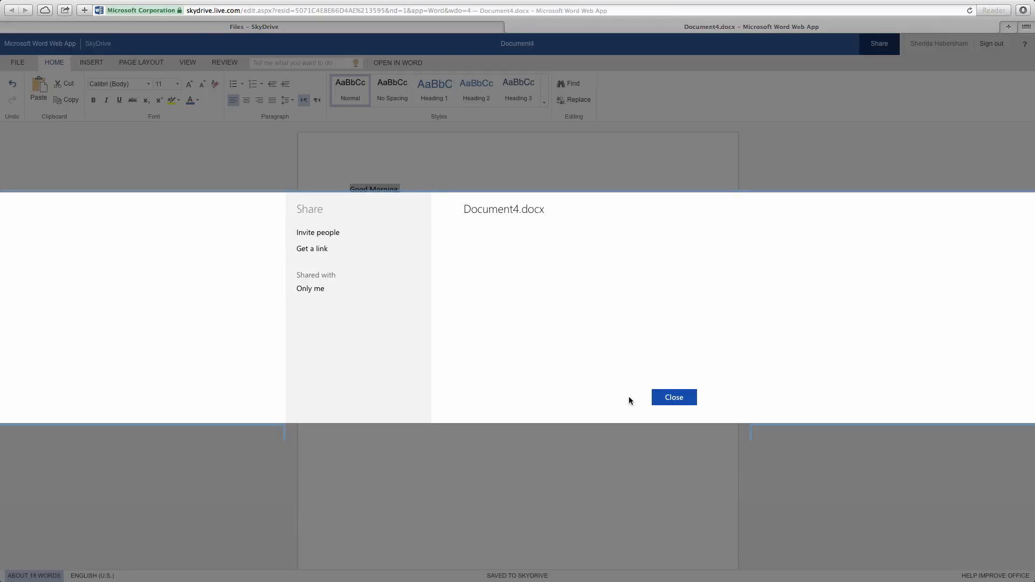
- Set the sharing link to View only and close the Share panel
{"action": "left_click", "coordinate": [324, 249]}
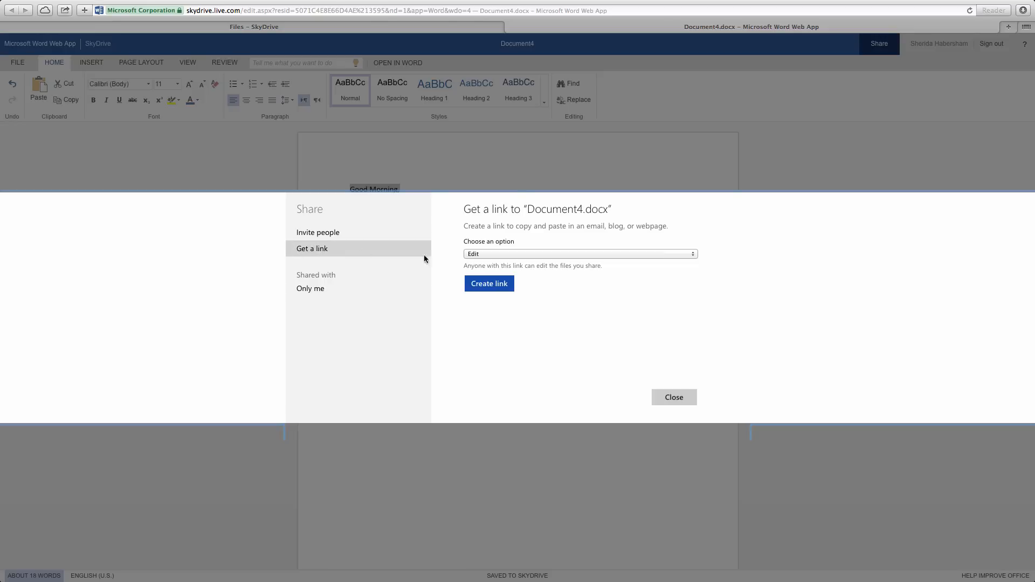
{"action": "left_click", "coordinate": [475, 256]}
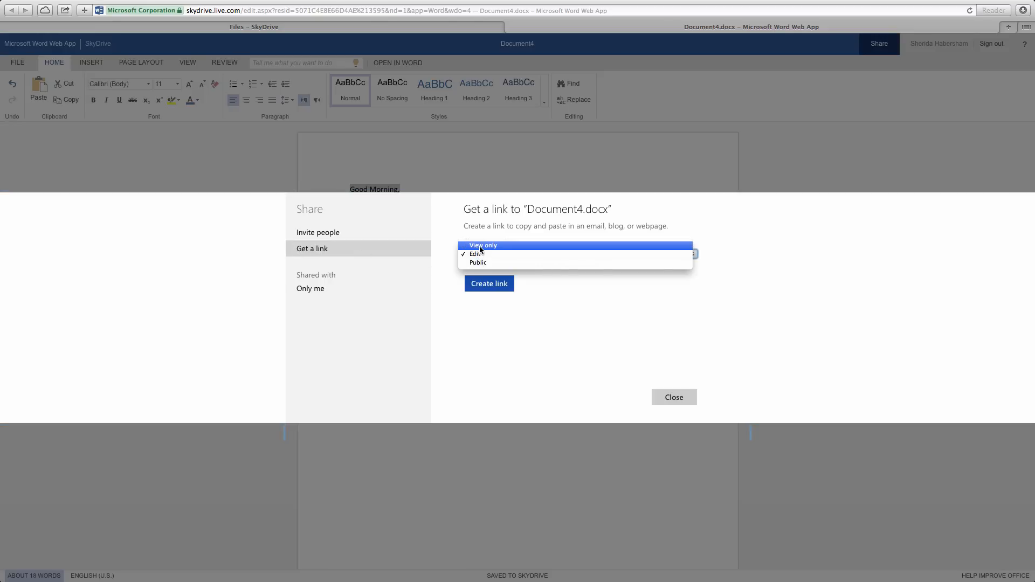
{"action": "left_click", "coordinate": [480, 250]}
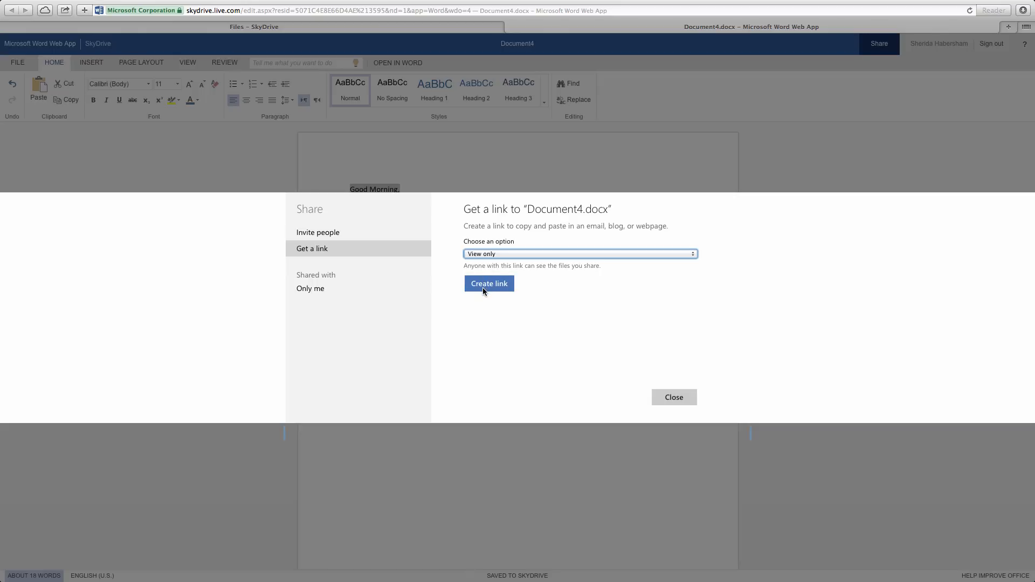
{"action": "left_click", "coordinate": [674, 397]}
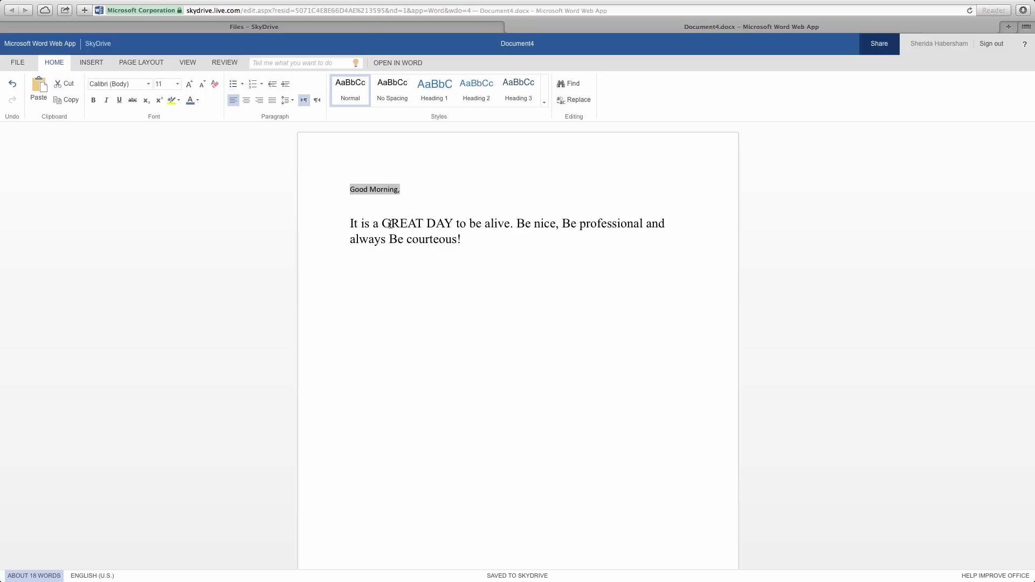
- Download a copy of Document4 through File > Save As
{"action": "left_click", "coordinate": [16, 64]}
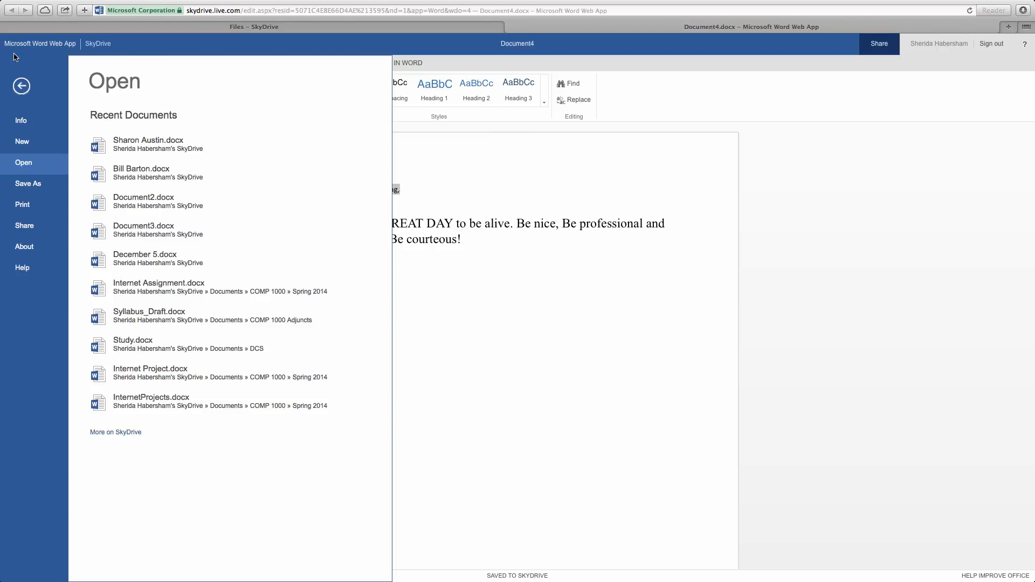
{"action": "left_click", "coordinate": [29, 185]}
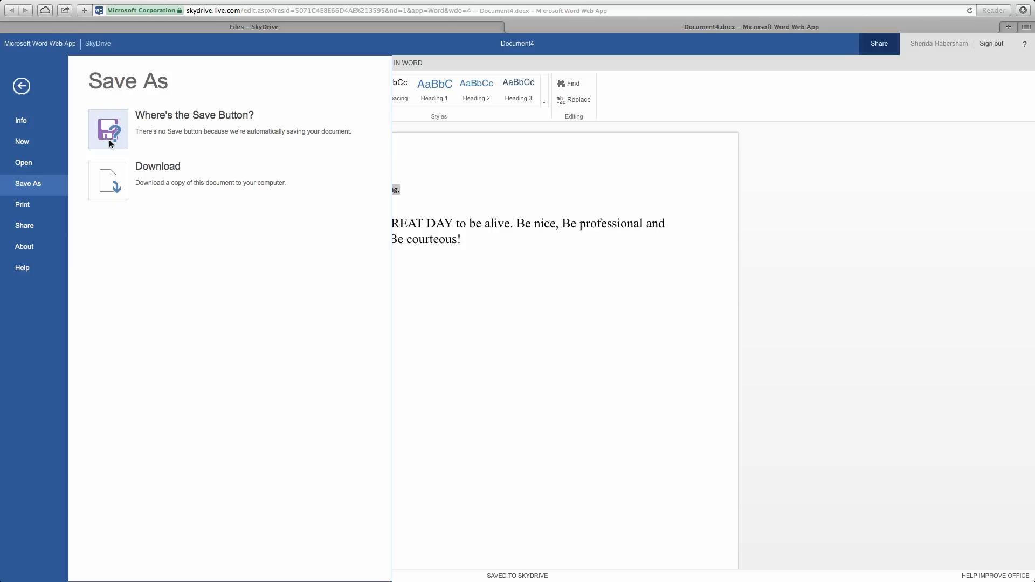
{"action": "left_click", "coordinate": [120, 180]}
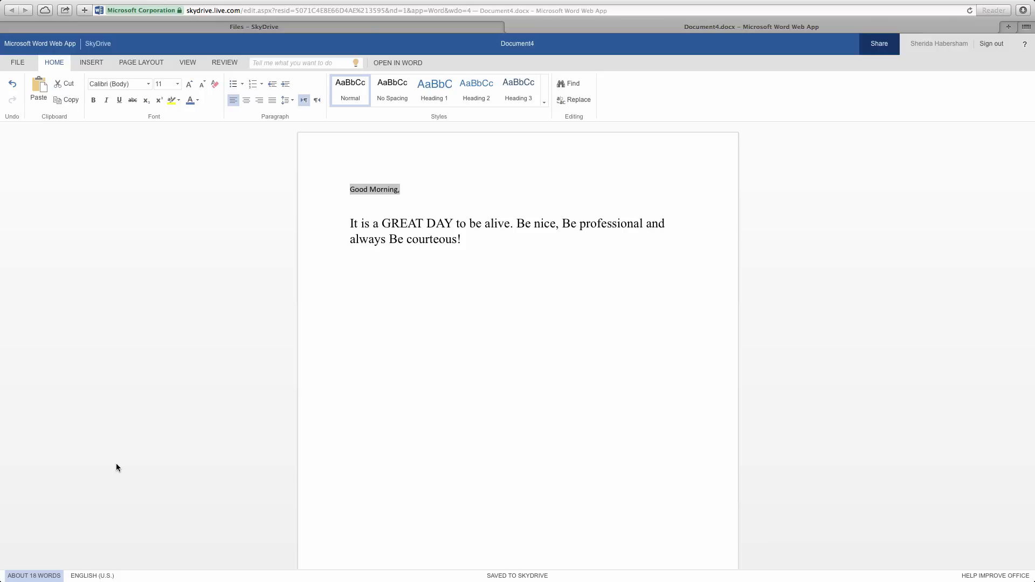
{"action": "left_click", "coordinate": [409, 63]}
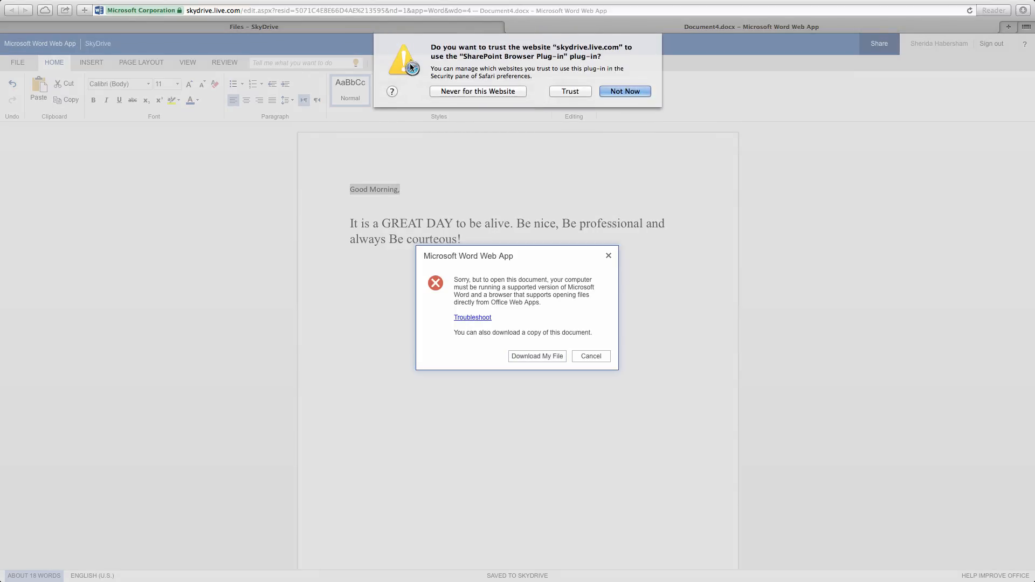
{"action": "left_click", "coordinate": [582, 94]}
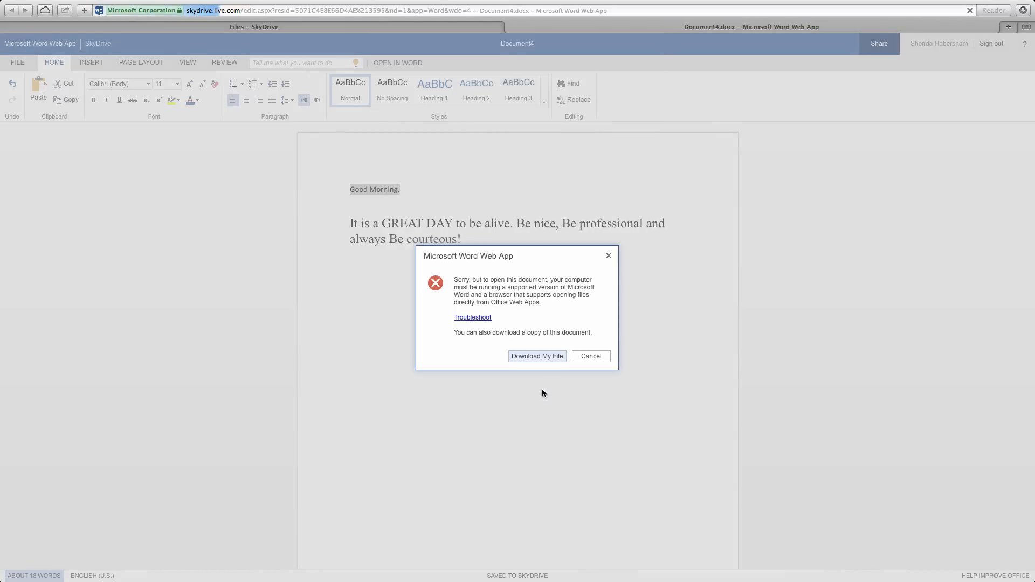